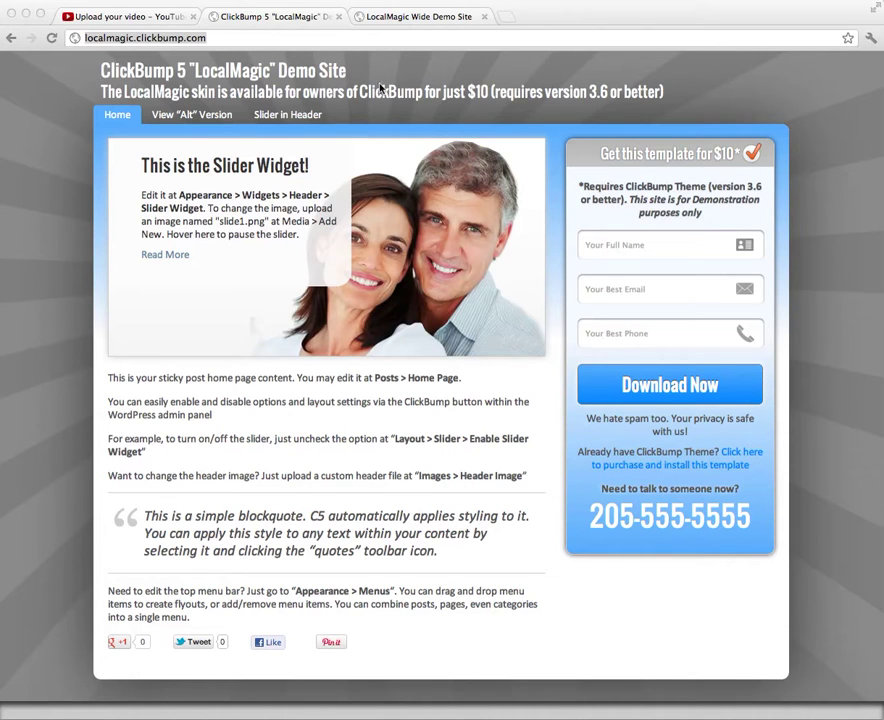
- Compare the opt-in form of the LocalMagic Wide demo site with the standard LocalMagic demo page, down to its footer
left_click(429, 18)
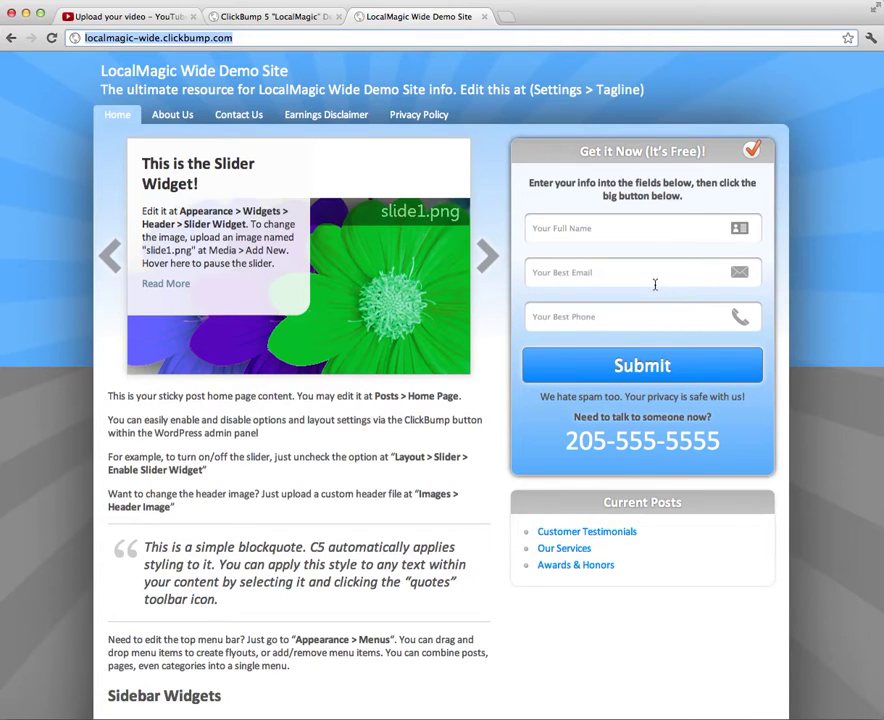
left_click(725, 442)
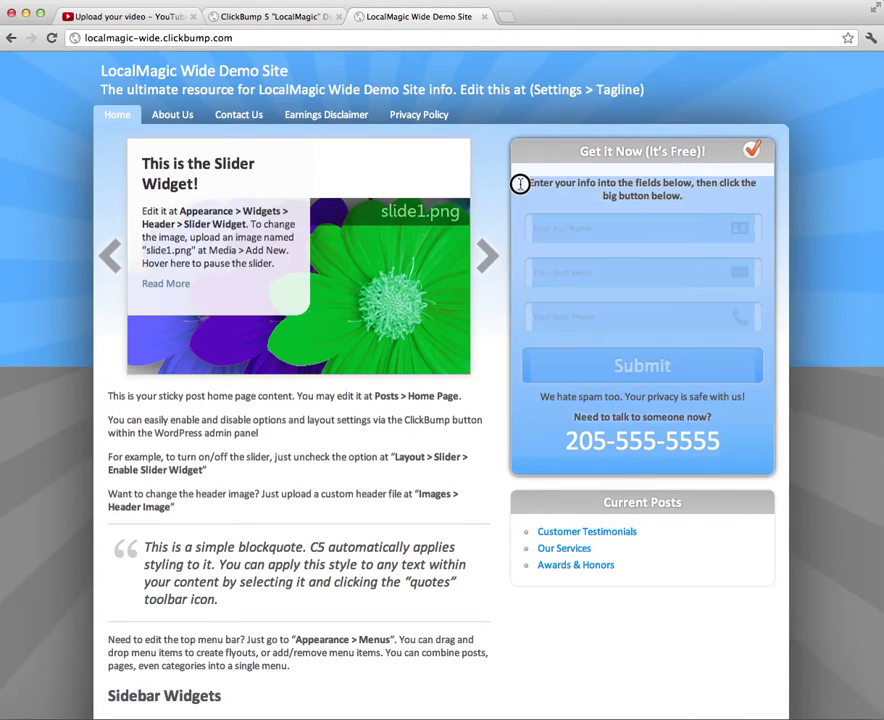
left_click(312, 17)
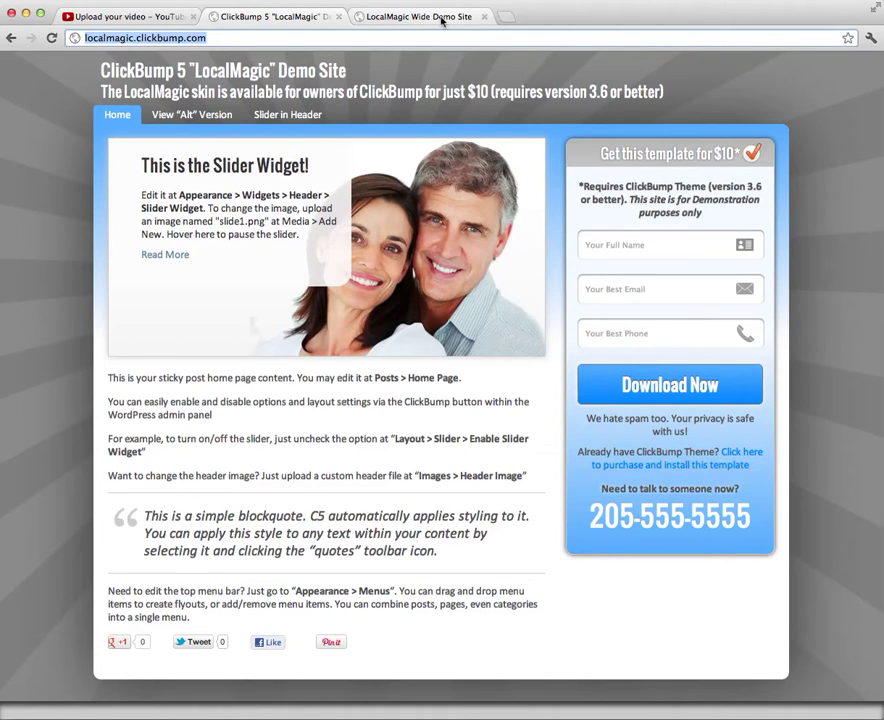
scroll(574, 276, "down", 3)
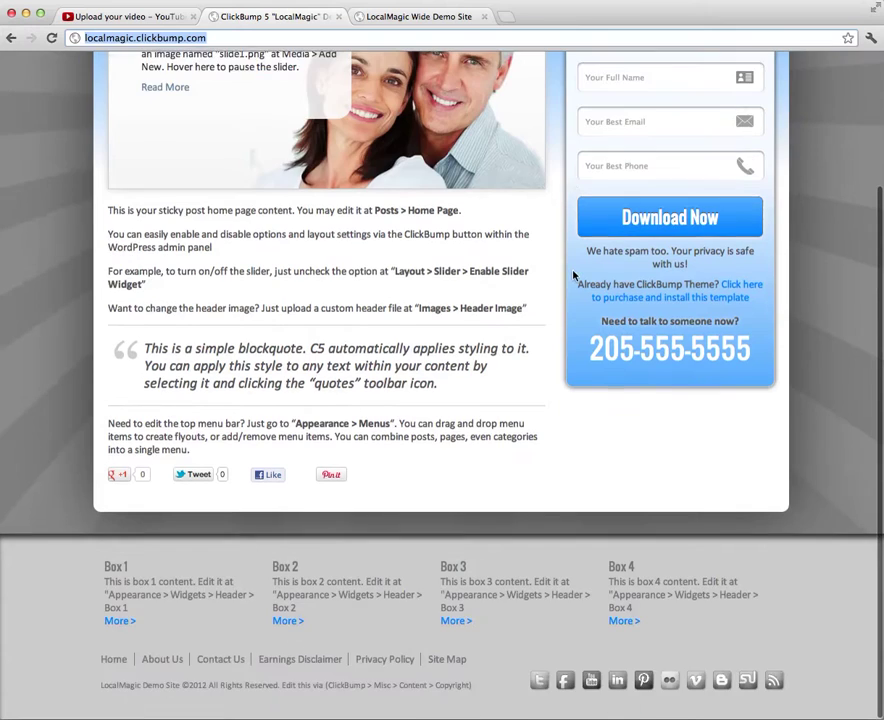
scroll(574, 276, "up", 3)
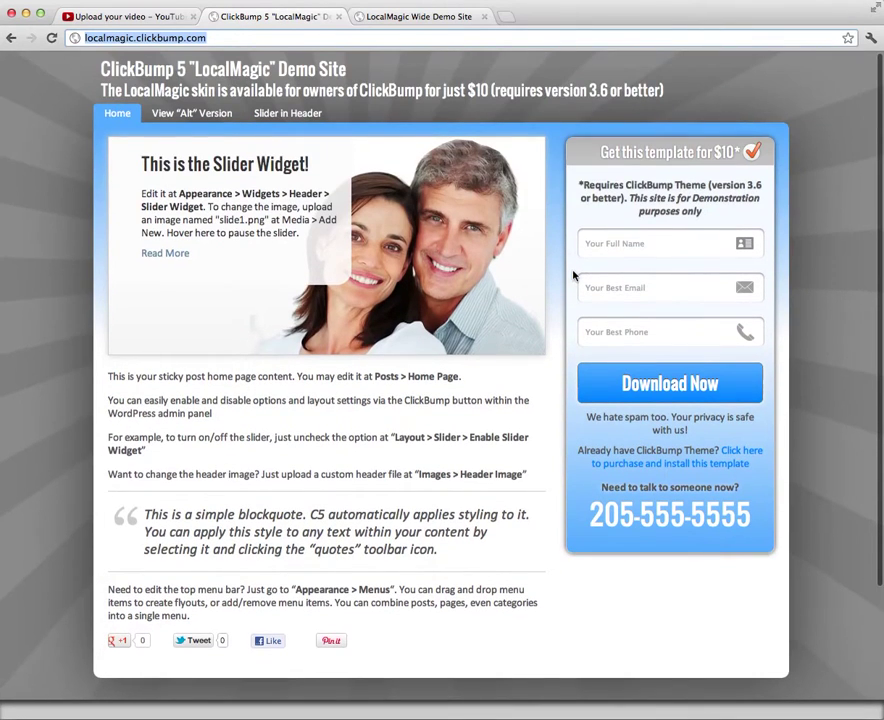
- Open localmagic-alt.clickbump.com and look over the alternate demo page from its header to its footer boxes
left_click(132, 40)
left_click(132, 40)
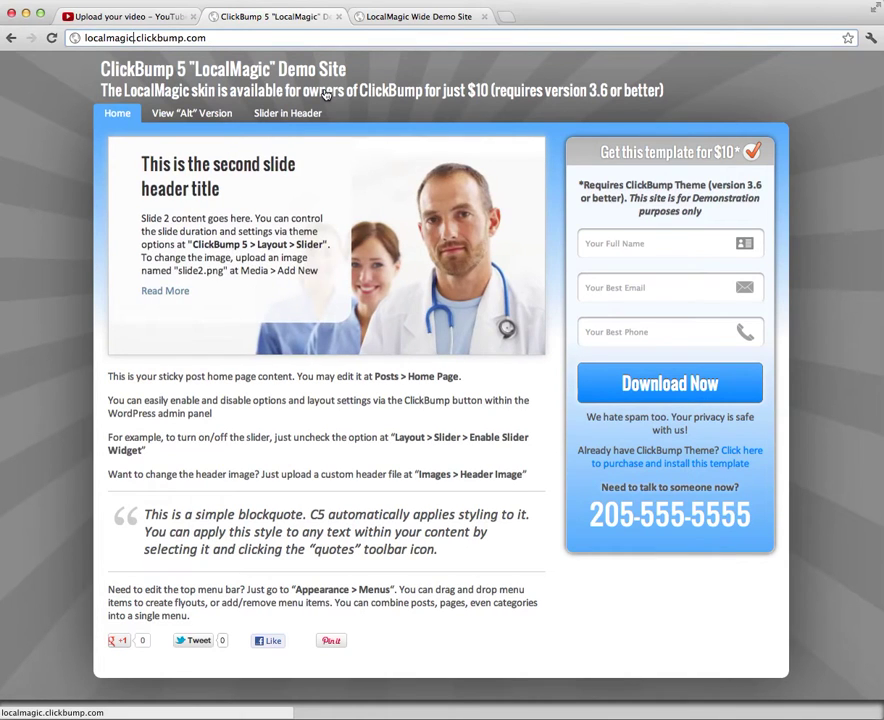
type("-a")
type("lt")
key("Return")
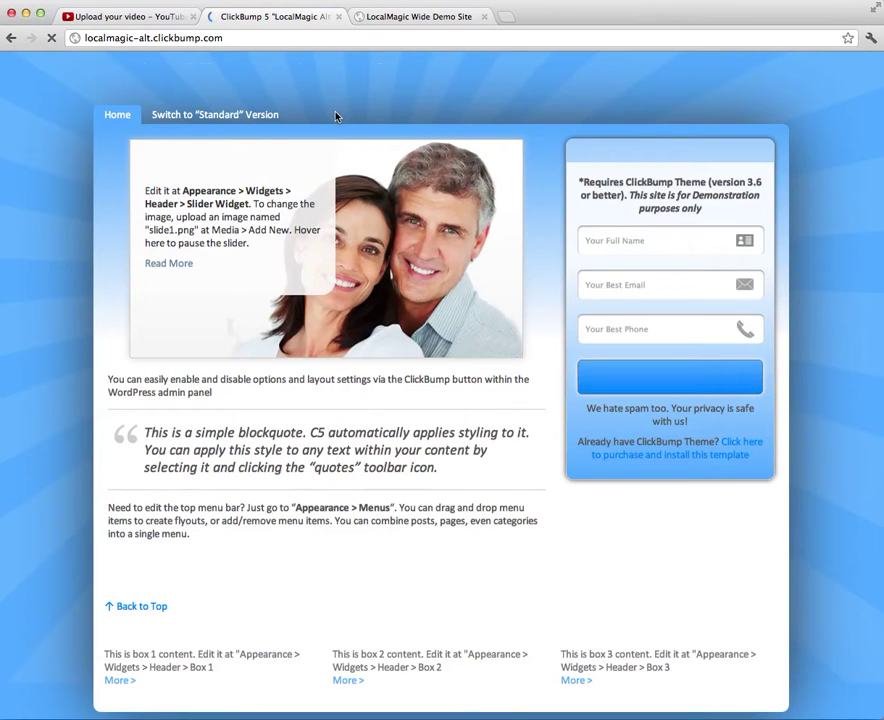
scroll(801, 438, "down", 5)
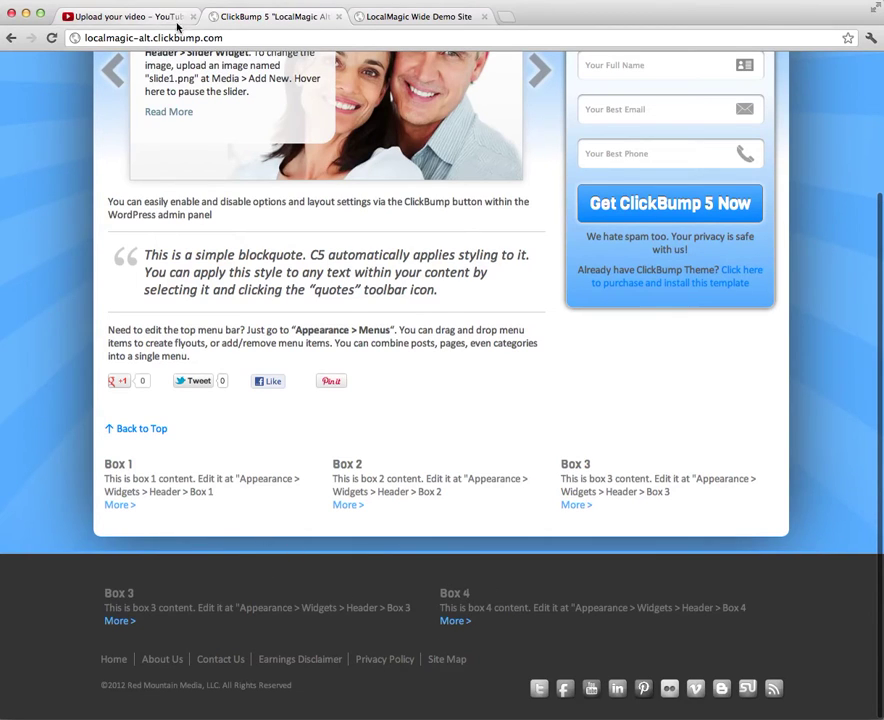
scroll(60, 120, "up", 3)
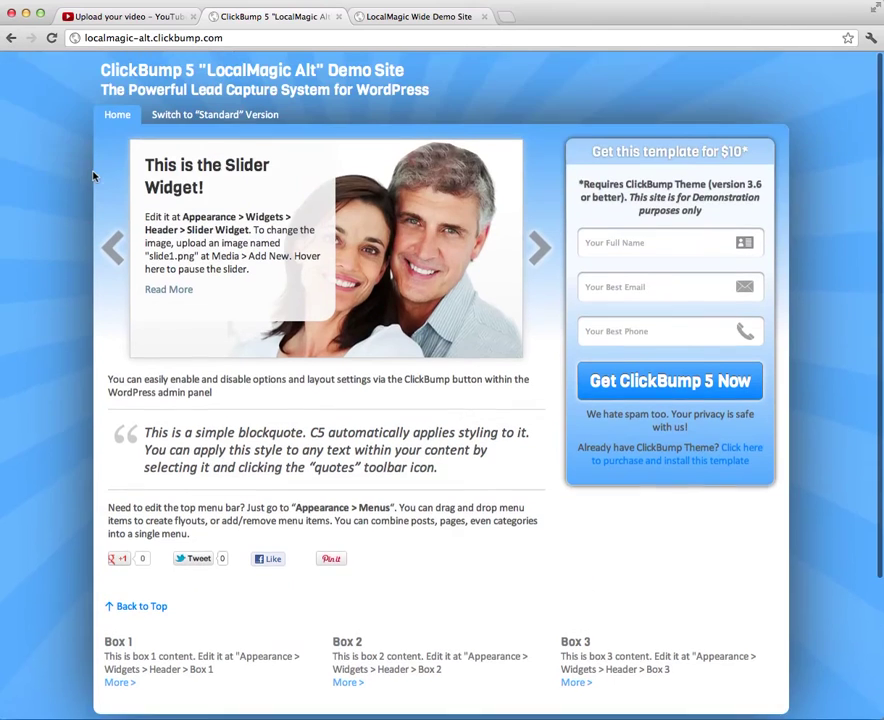
- Switch the demo back to the "Standard" version and review its page layout and footer boxes
left_click(173, 117)
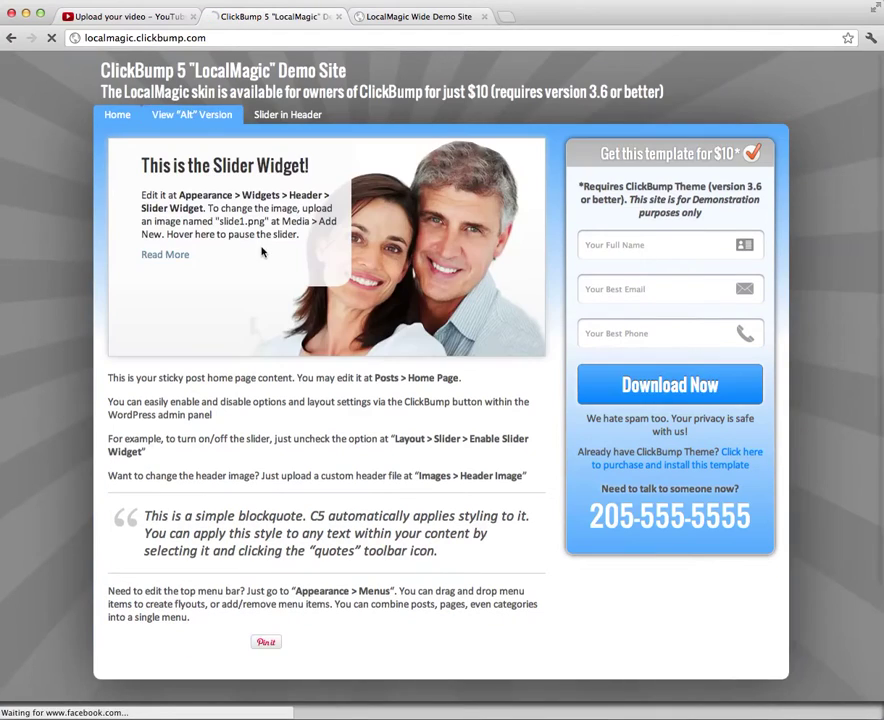
scroll(371, 386, "down", 3)
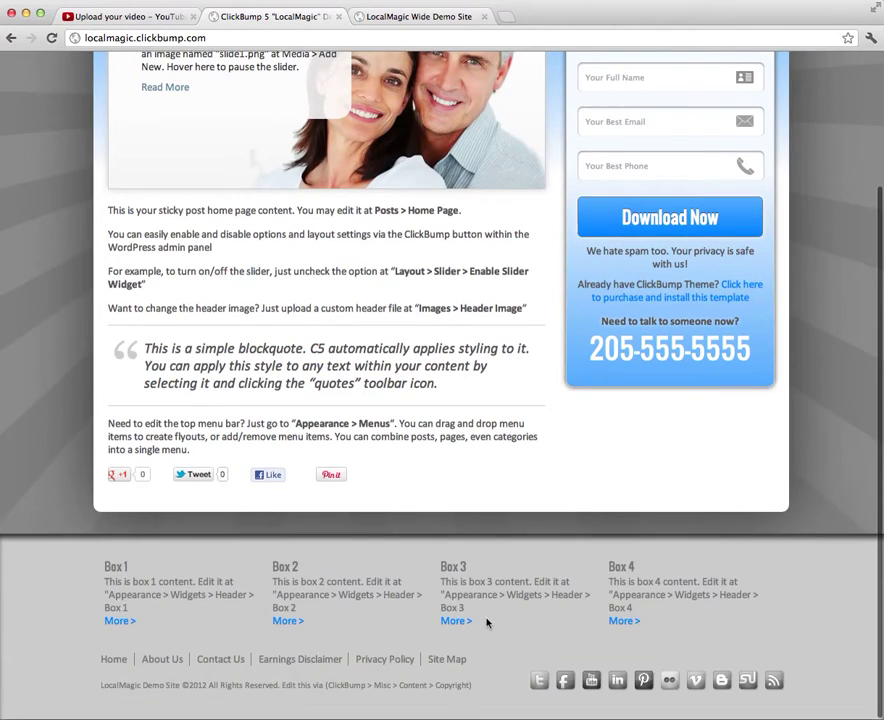
scroll(485, 627, "up", 3)
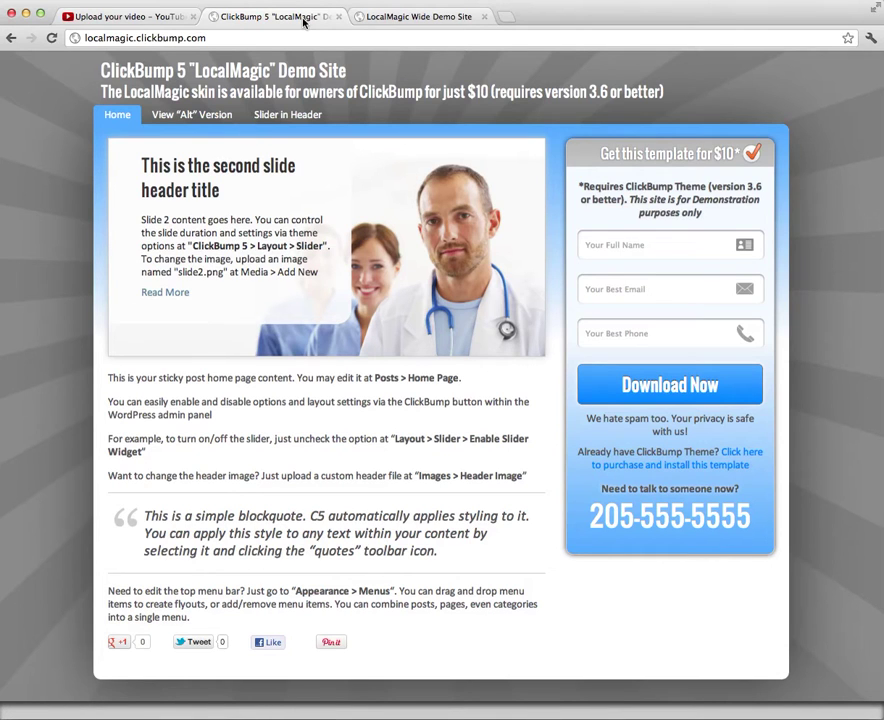
- Return to the LocalMagic Wide demo site and examine its opt-in form's name, email and phone fields and intro text
left_click(394, 17)
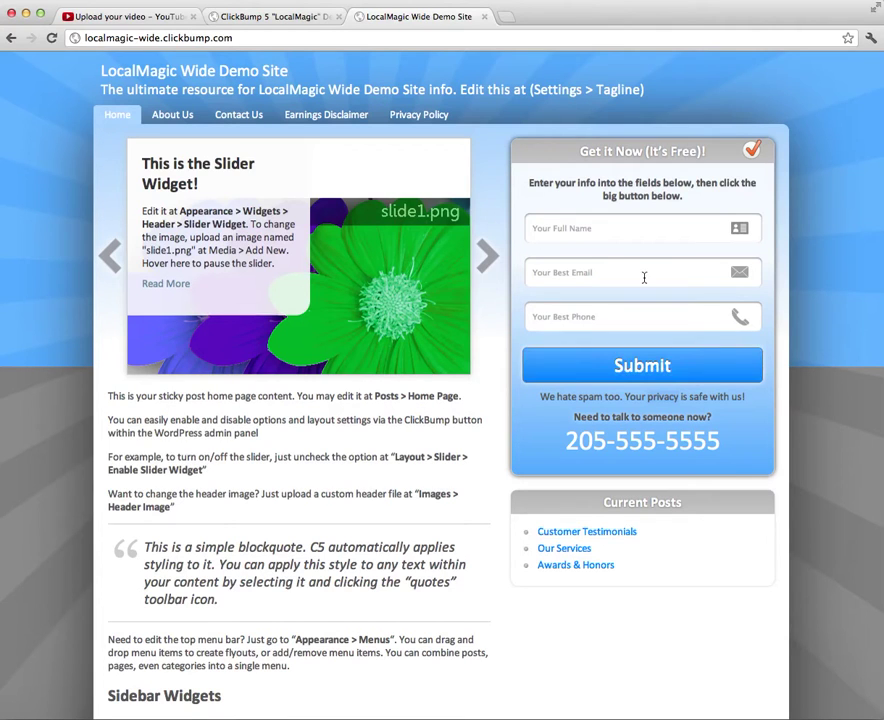
left_click(576, 229)
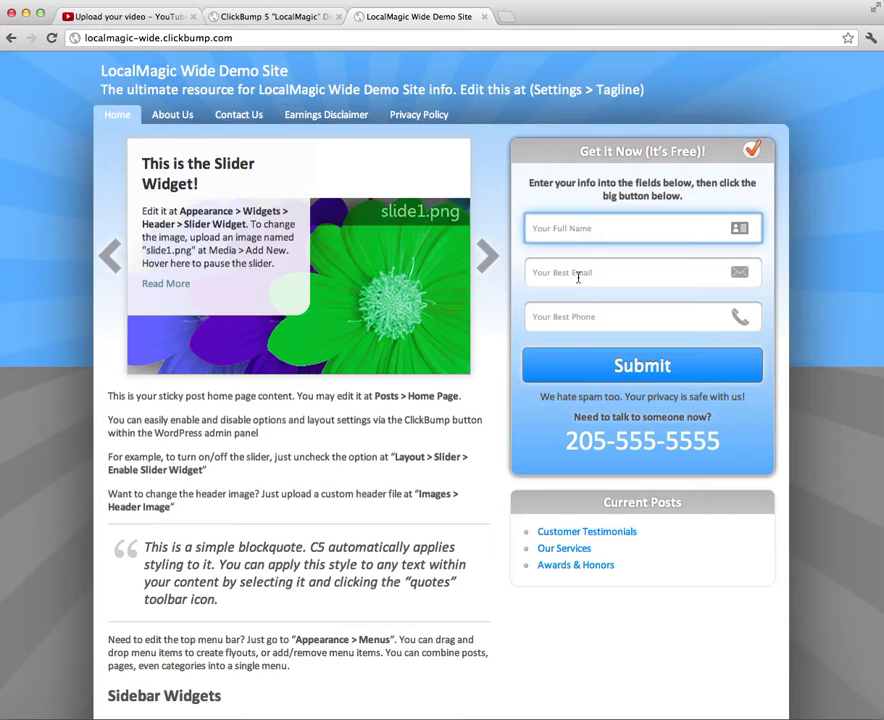
left_click(578, 274)
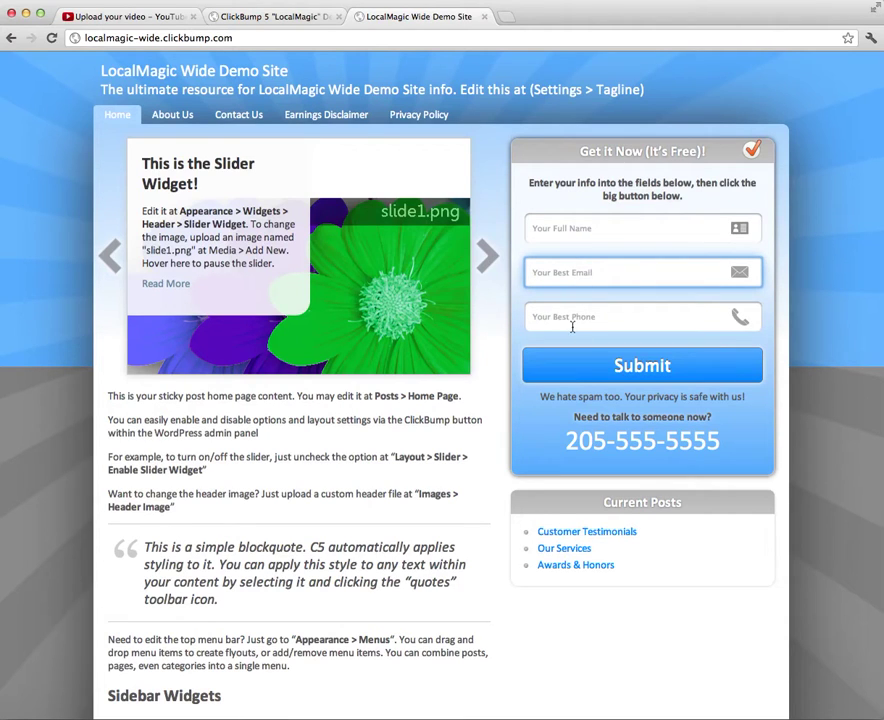
left_click(573, 321)
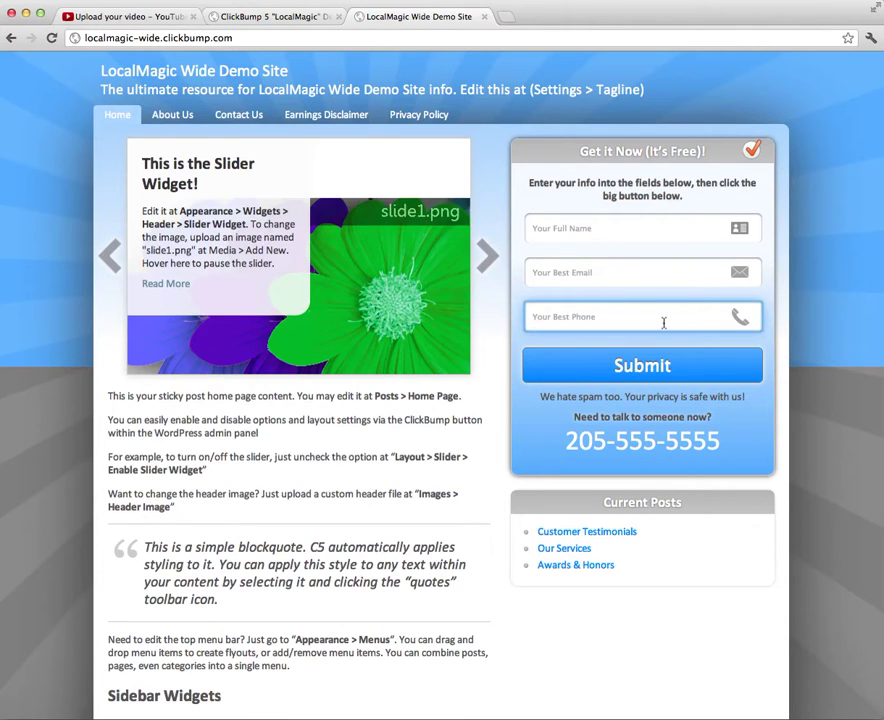
left_click(681, 196)
left_click_drag(681, 196, 598, 183)
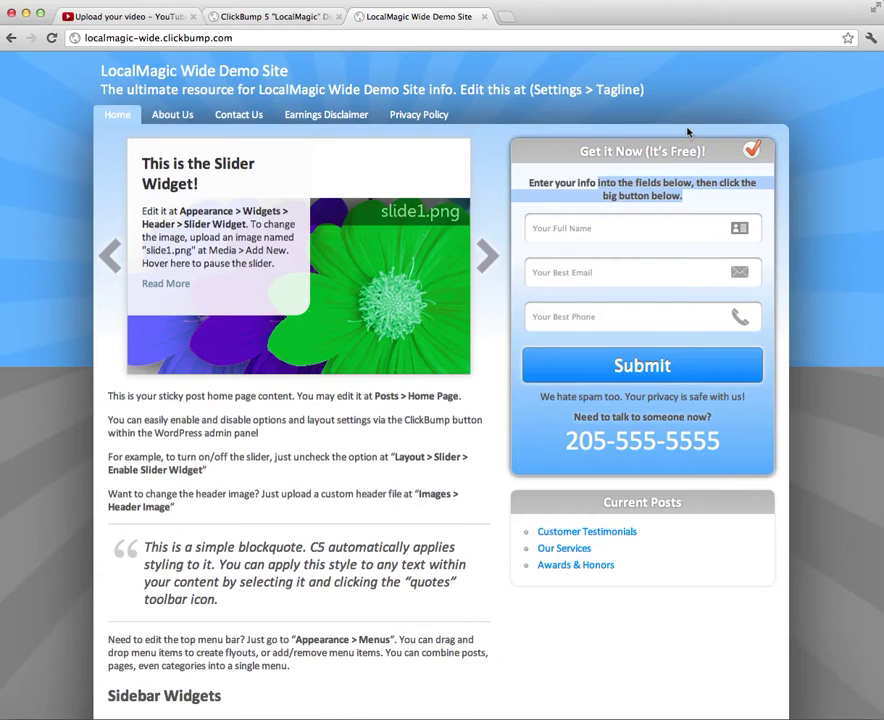
left_click(704, 179)
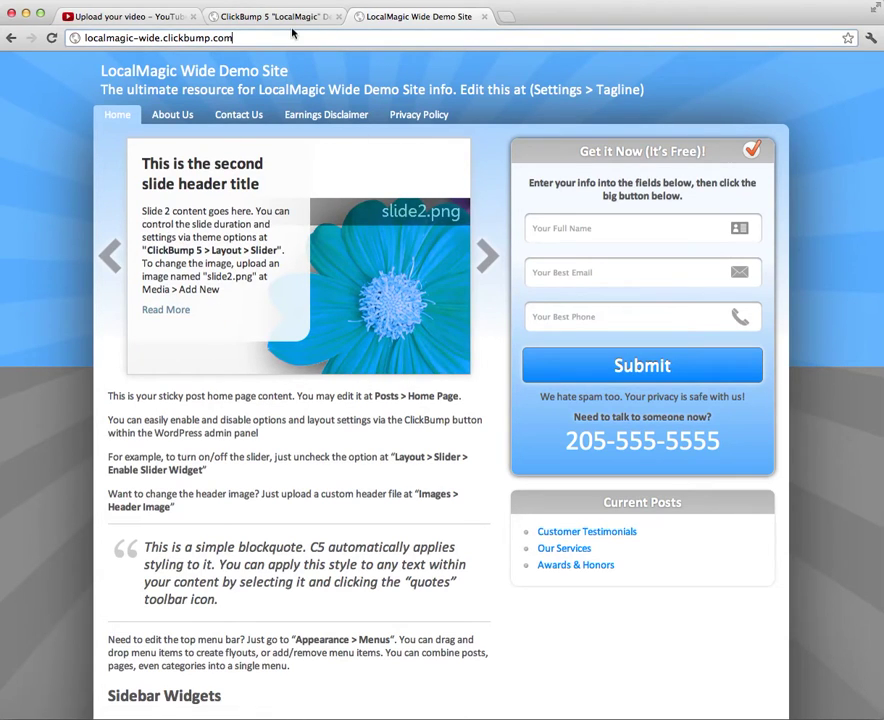
- Open the wide demo site's WordPress dashboard at /wp-admin and go to its Media Library
type("/")
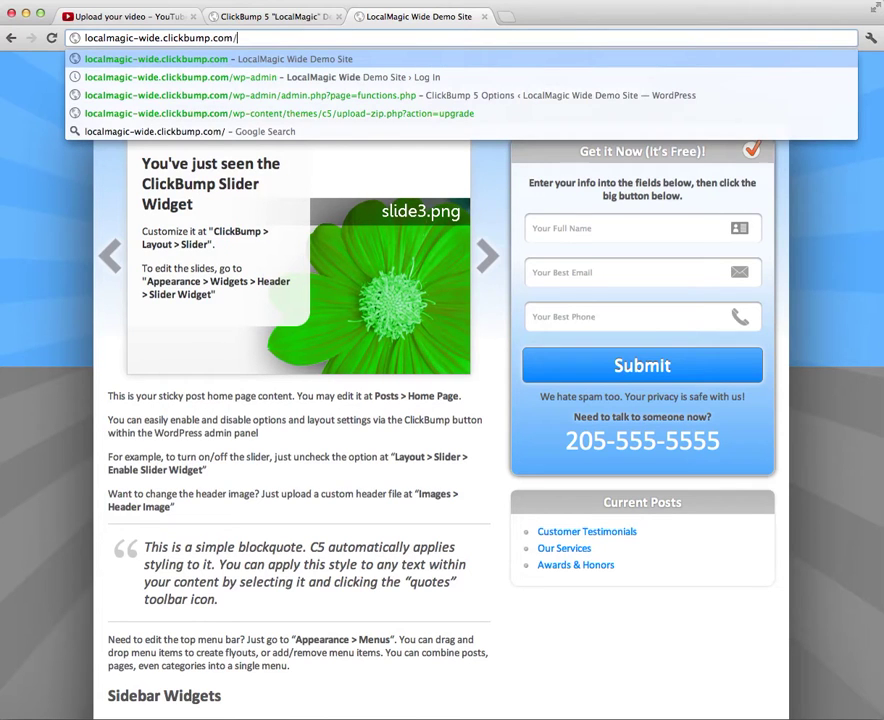
type("wp-admin")
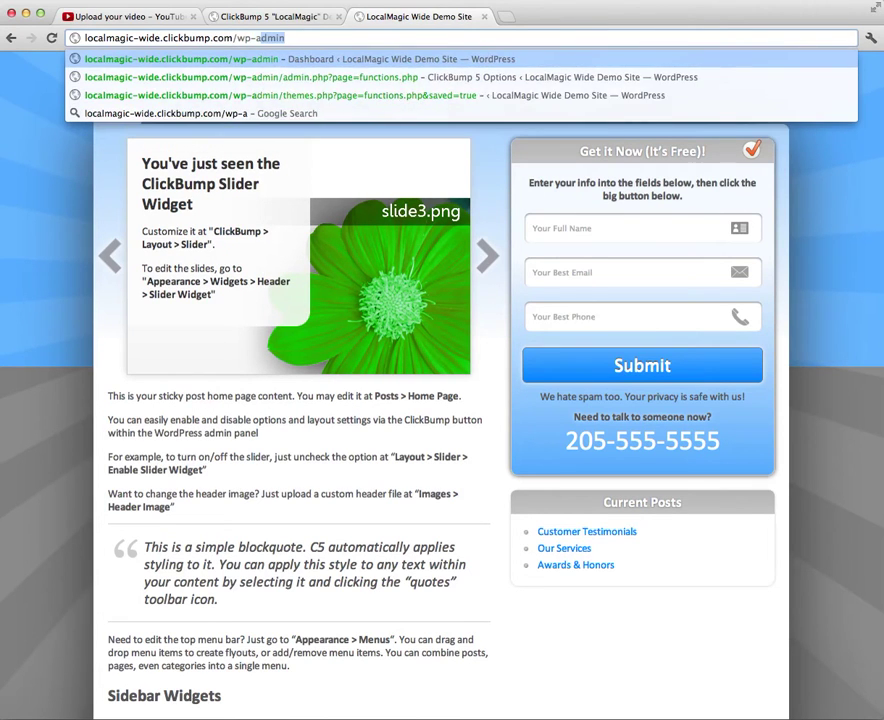
key("Return")
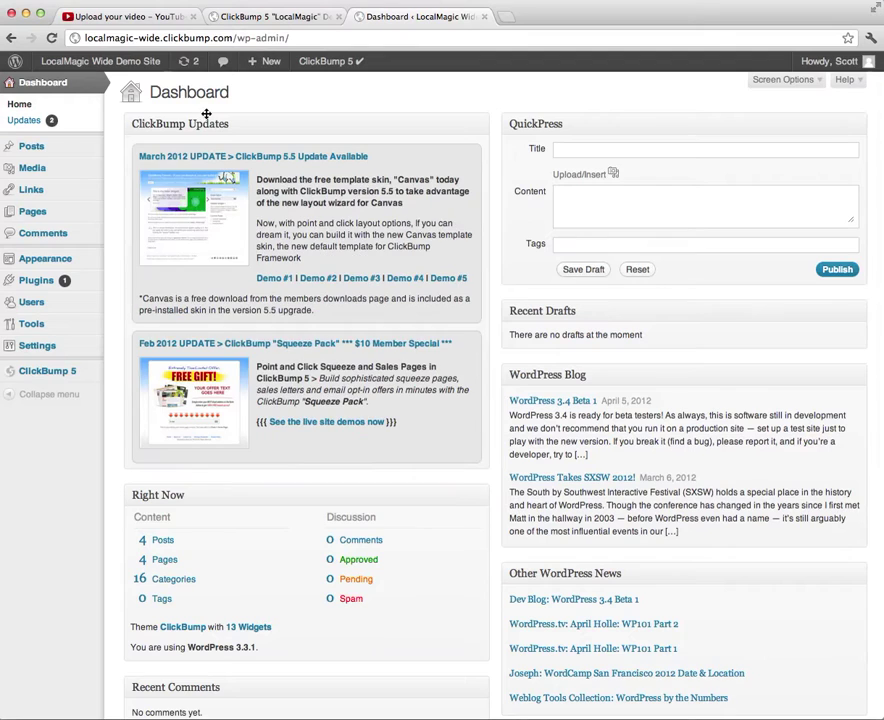
left_click(57, 171)
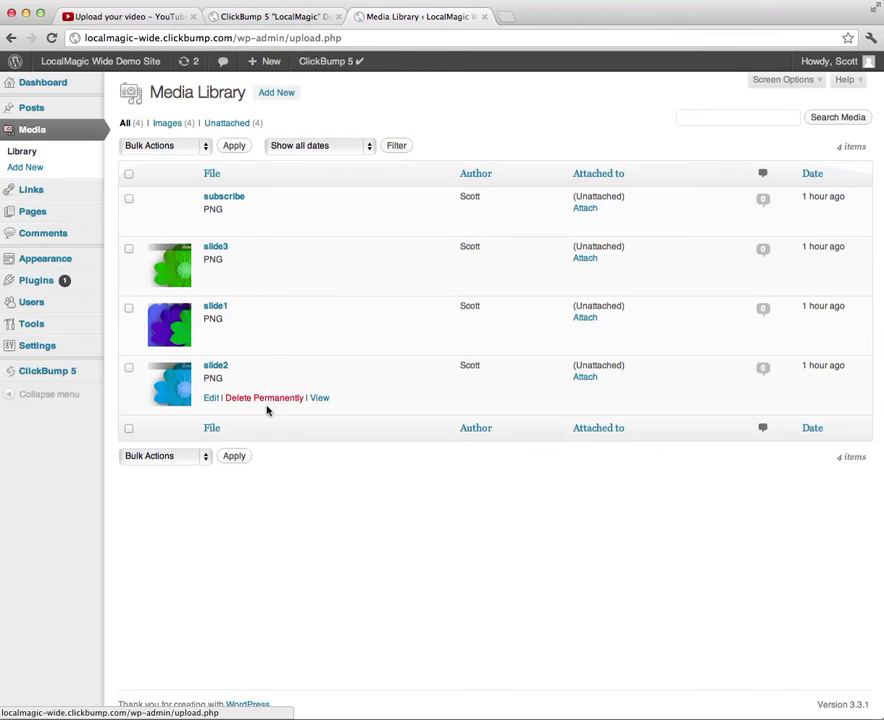
- Permanently delete the slide1, slide2 and slide3 images from the Media Library in one bulk action
left_click(129, 250)
left_click(130, 308)
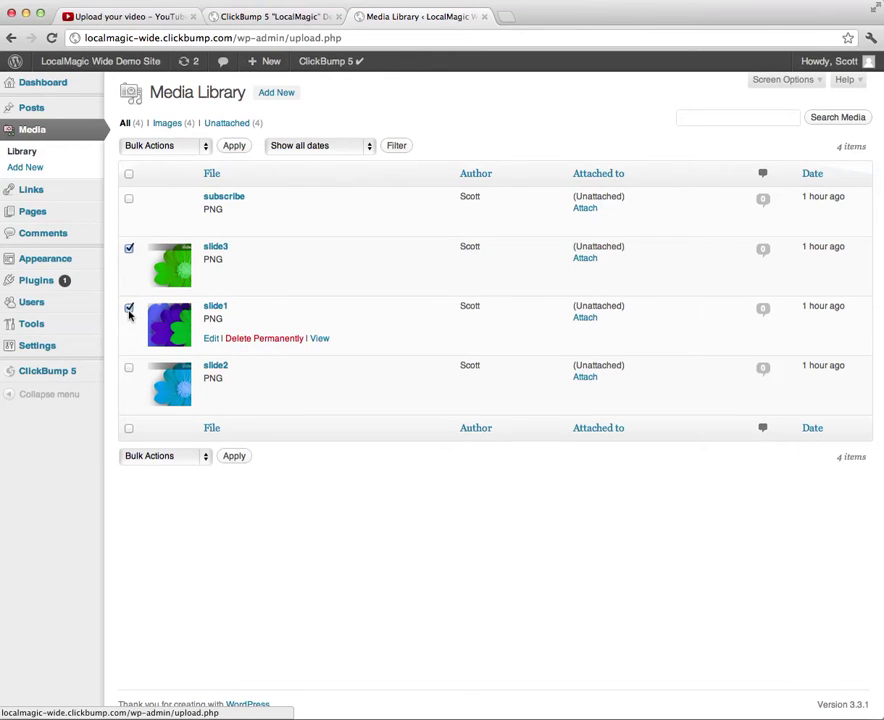
left_click(129, 368)
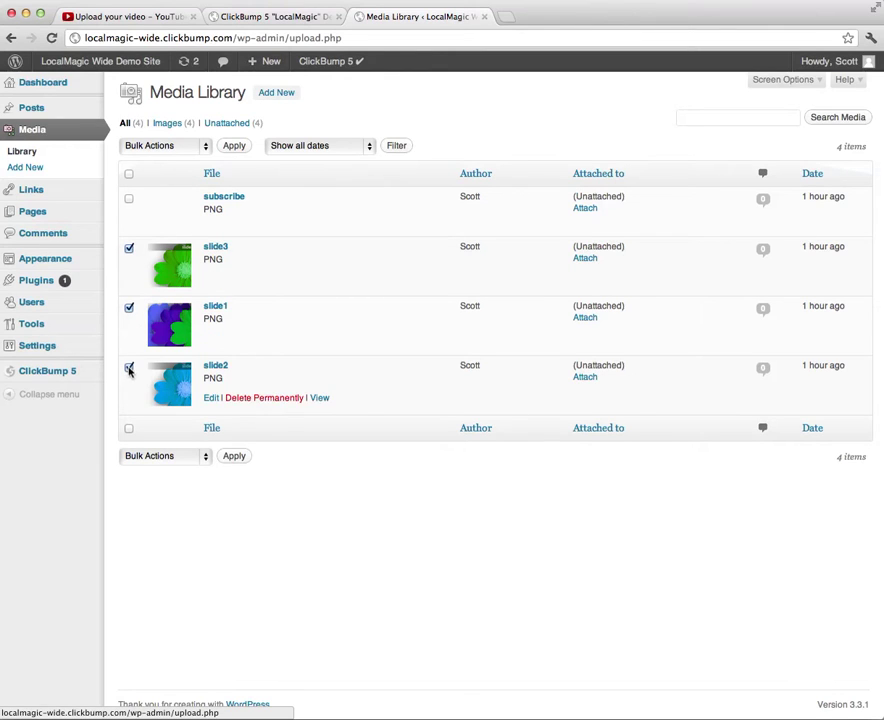
left_click(190, 147)
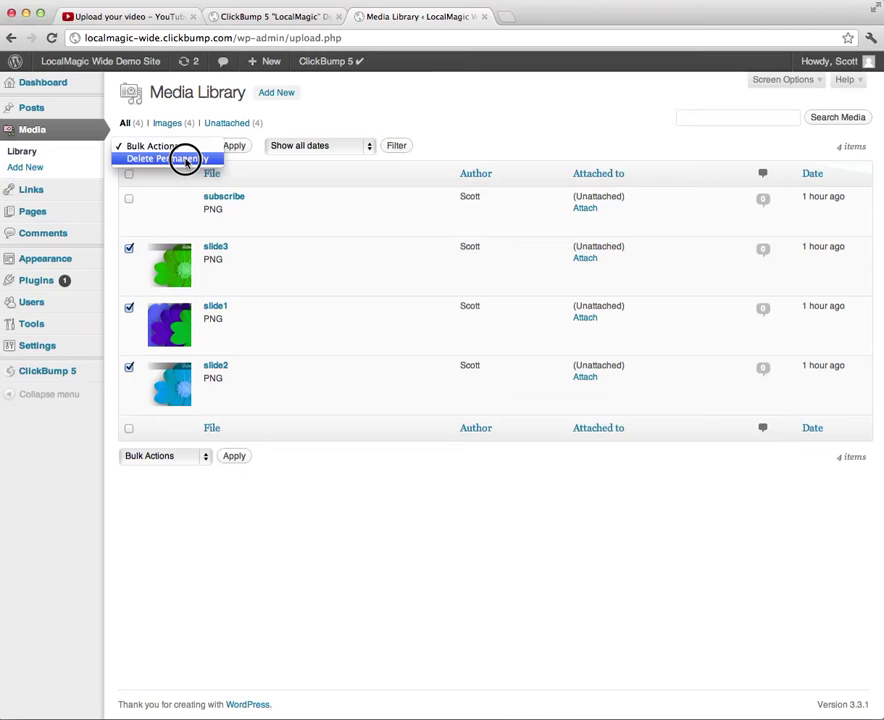
left_click(185, 160)
left_click(235, 147)
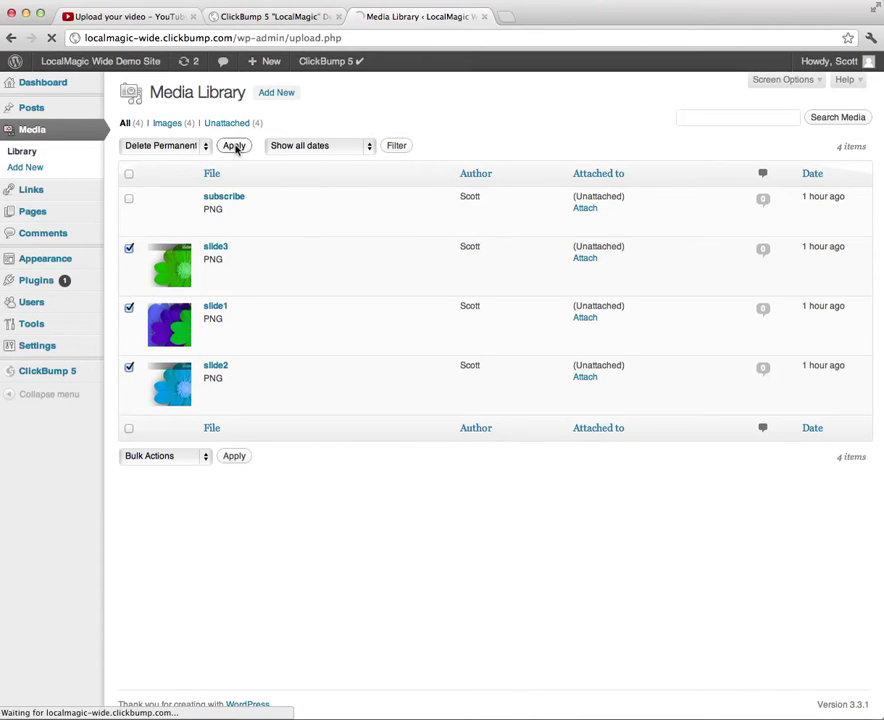
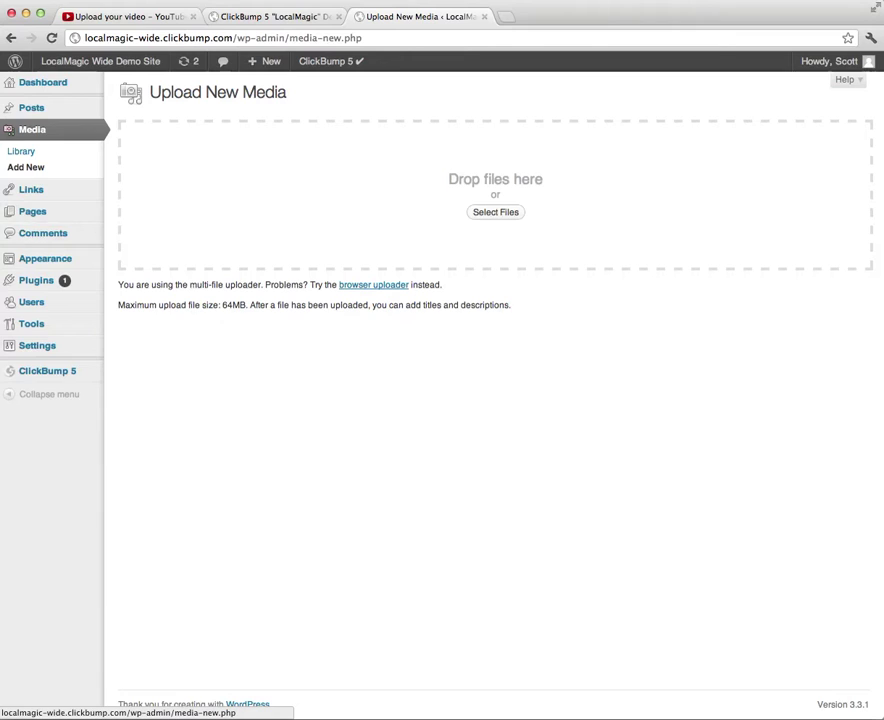
- Upload slide1.png, slide2.png and slide3.png from Finder's "sample images" folder as new media and save all changes
key("super+Tab")
left_click_drag(60, 197, 300, 304)
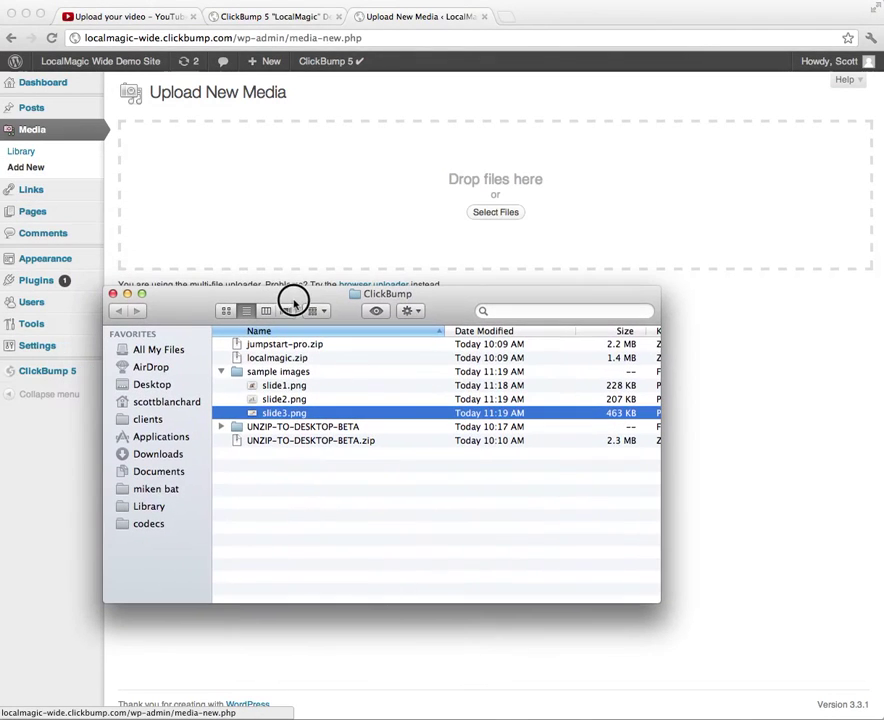
left_click(294, 389)
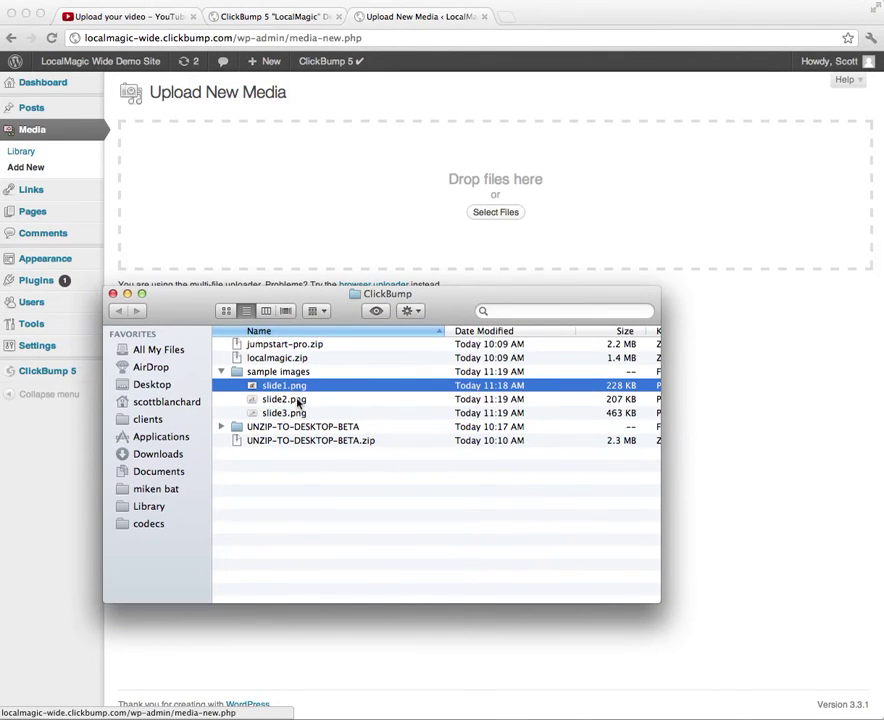
left_click(297, 400, "shift")
left_click(293, 413, "shift")
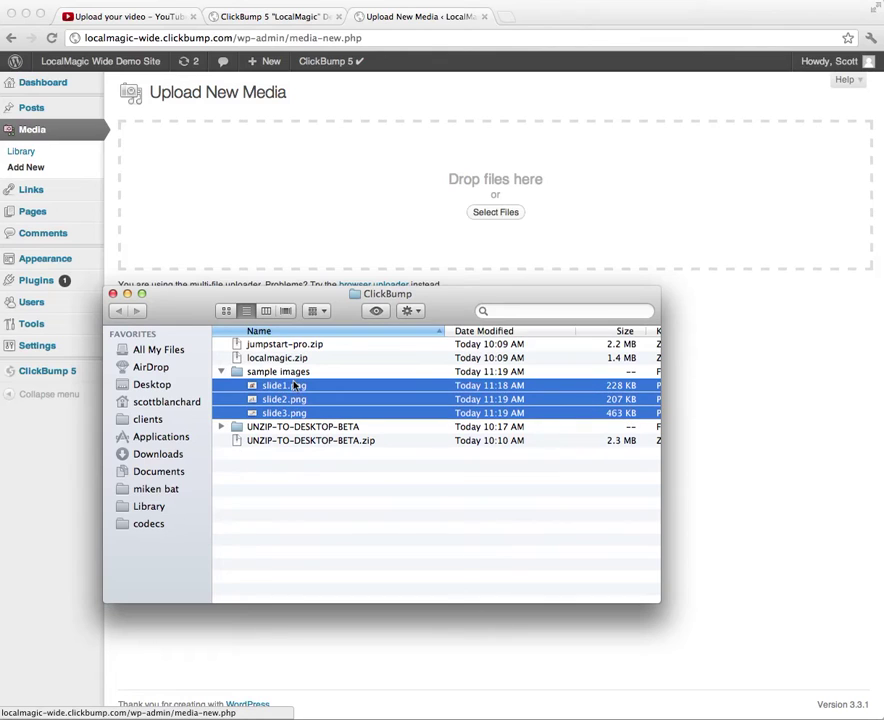
left_click_drag(294, 385, 448, 230)
left_click_drag(474, 309, 5, 362)
left_click(116, 343)
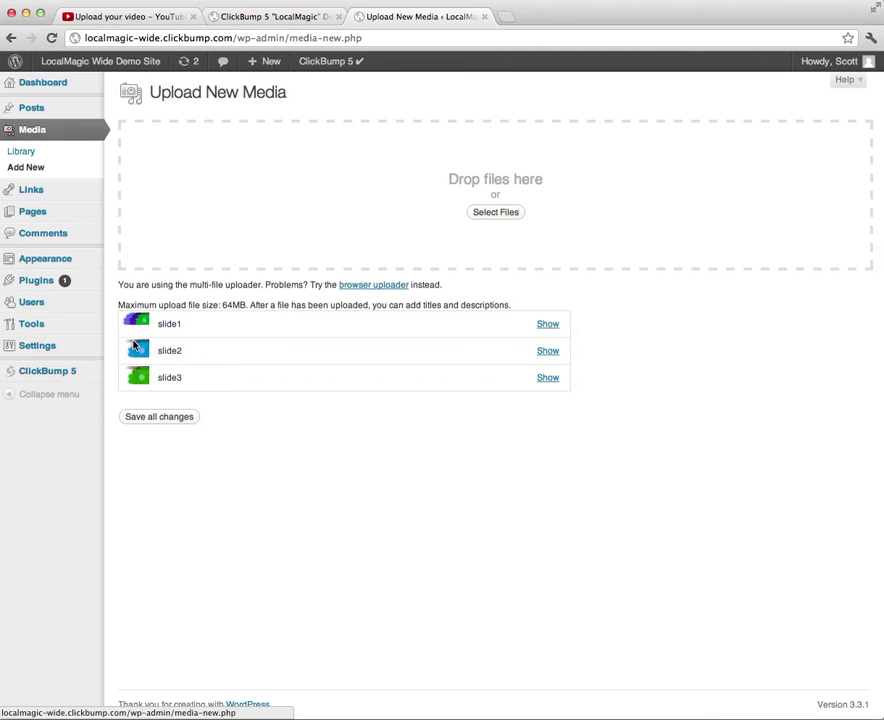
left_click(167, 421)
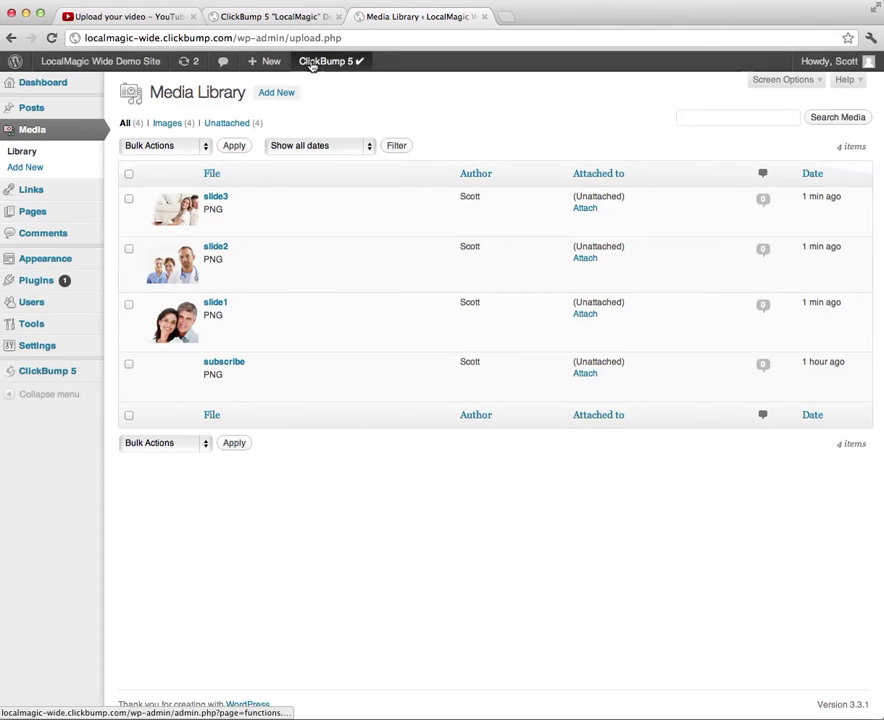
- Open the ClickBump site preview and advance the home page slider to the second slide to check the replaced images
mouse_move(311, 62)
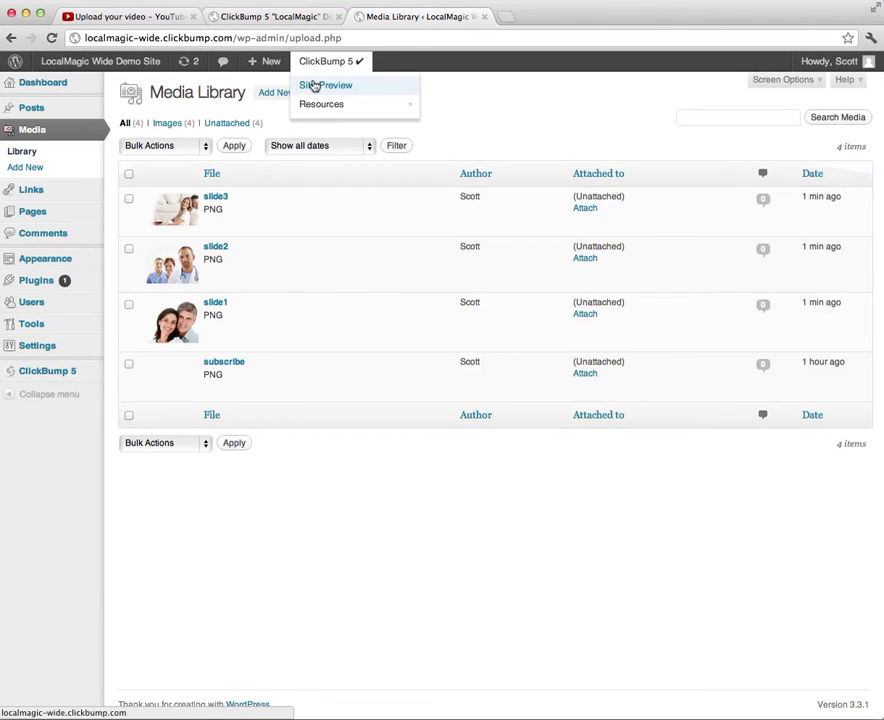
left_click(322, 88)
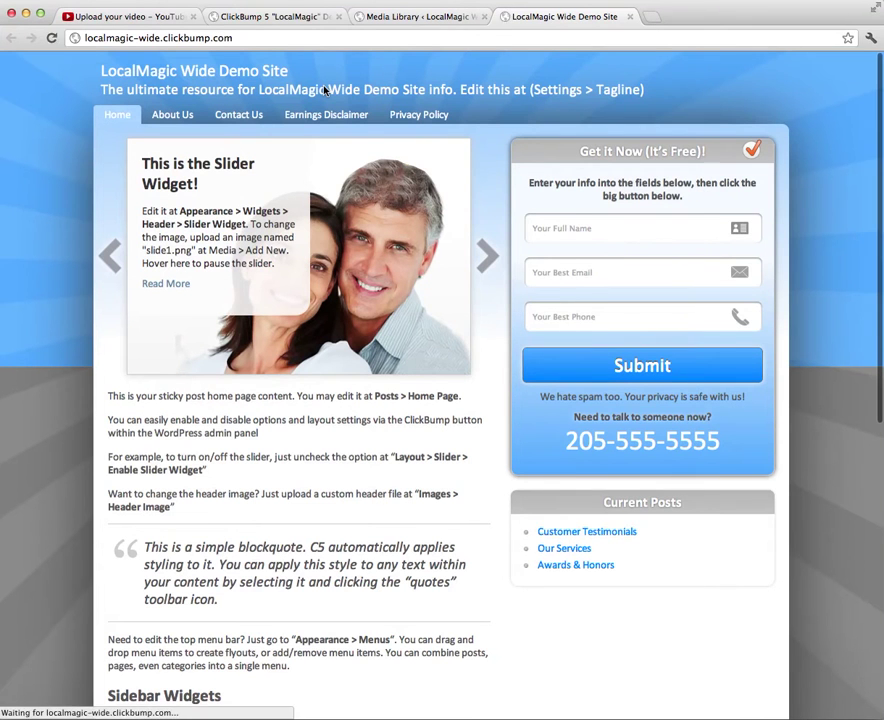
left_click(491, 254)
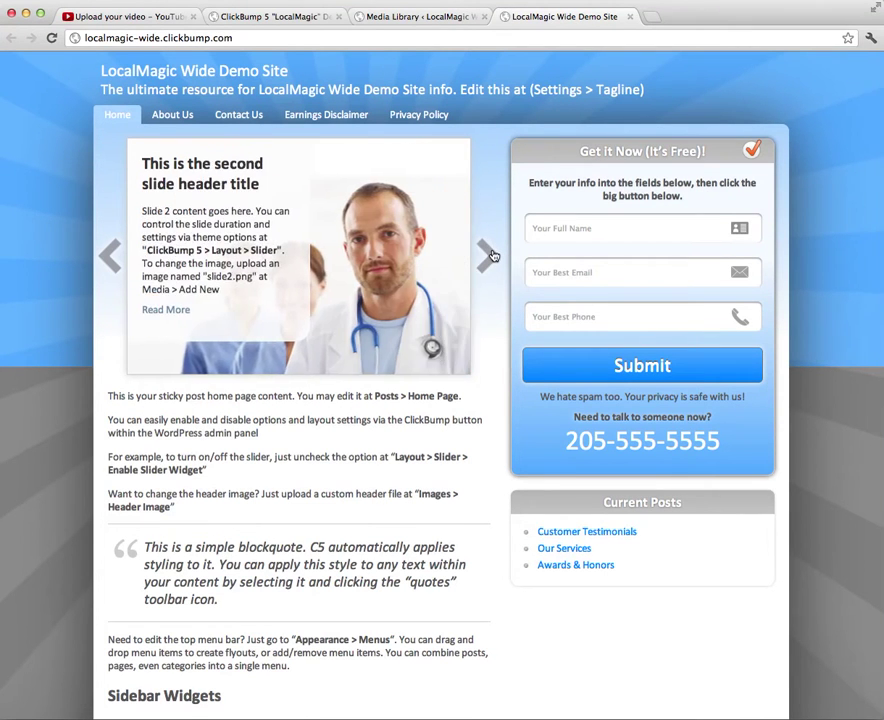
- Advance the home page slider to its first slide and examine the text box overlaying the image
left_click(488, 254)
left_click(489, 254)
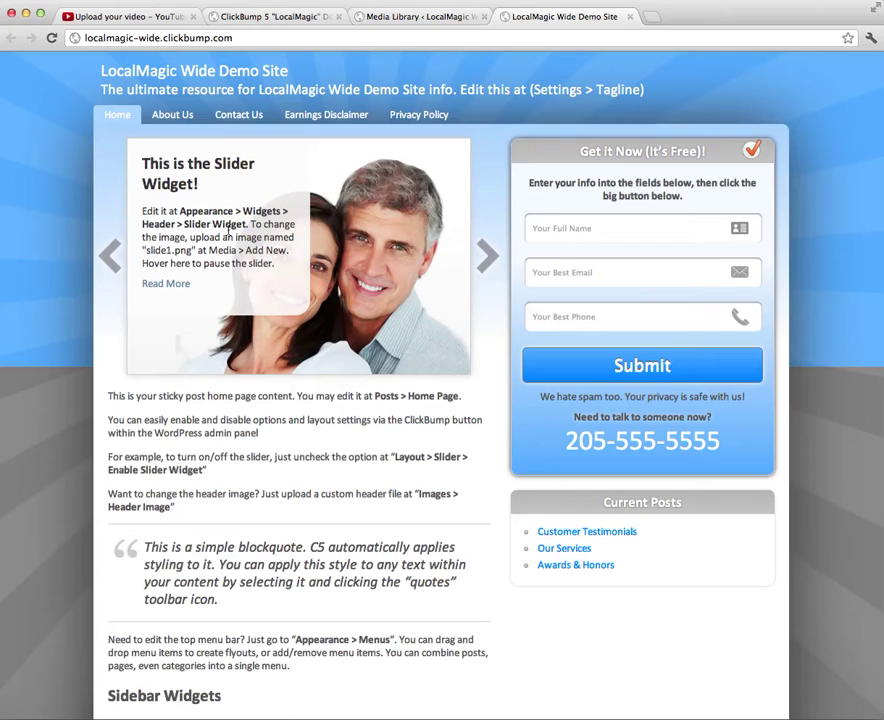
left_click_drag(278, 264, 188, 166)
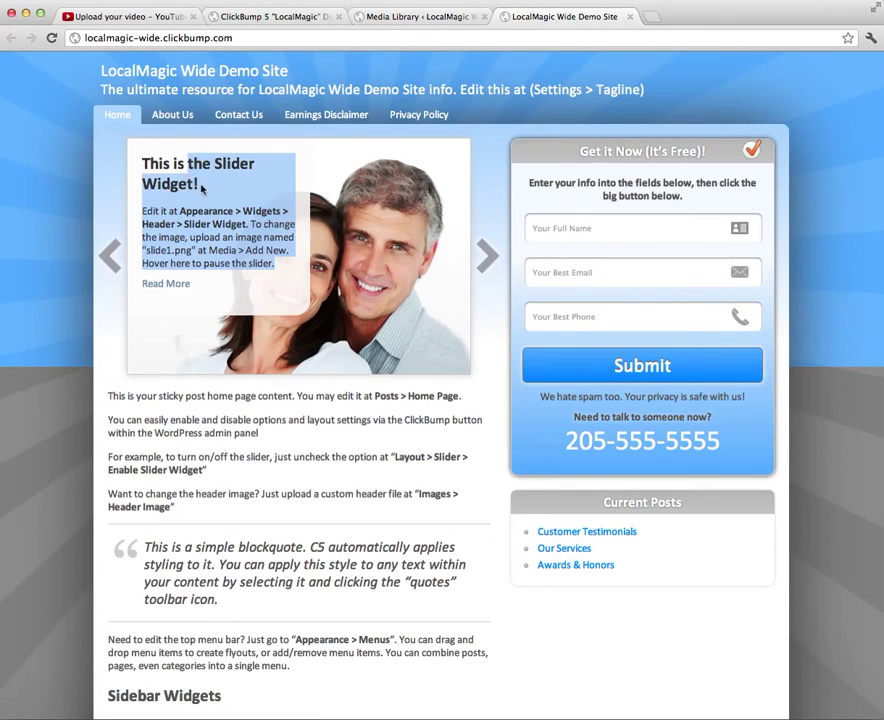
left_click(331, 441)
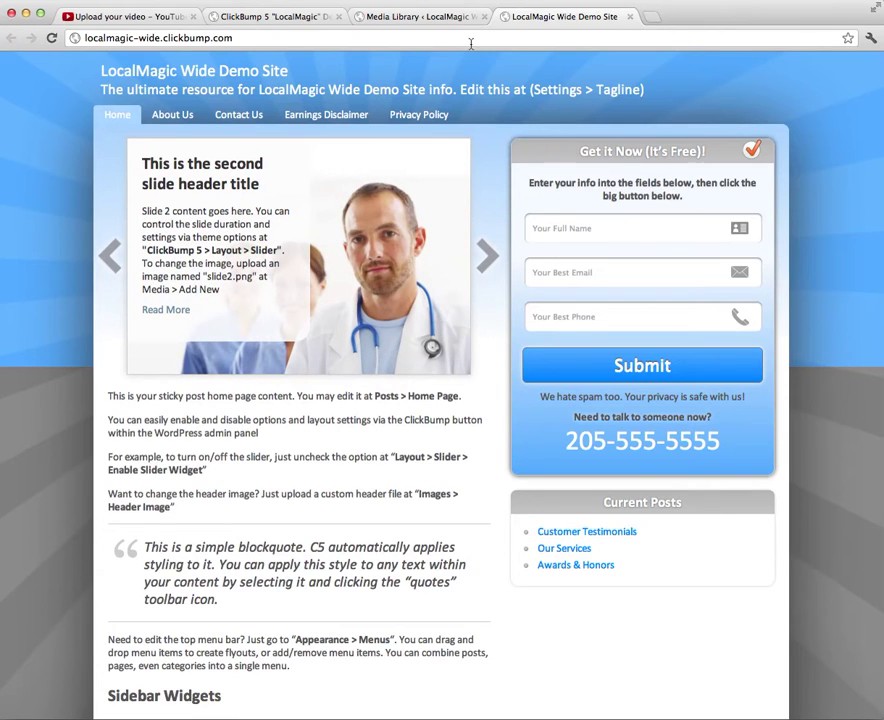
- Open the ClickBump 5 Layout options and view the available slider text box widths, leaving the setting at Default
left_click(440, 17)
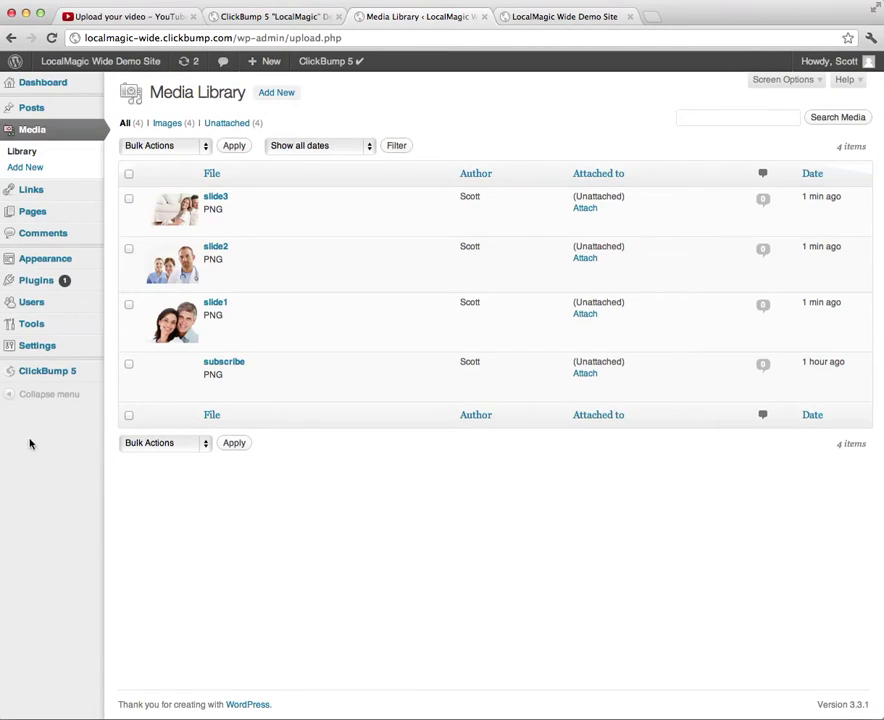
left_click(46, 380)
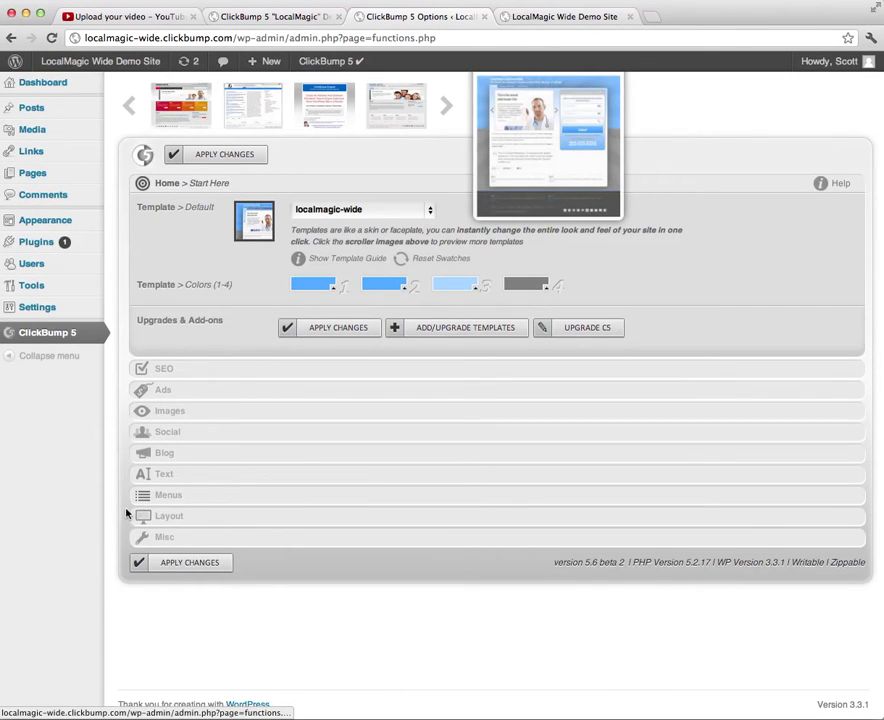
left_click(180, 516)
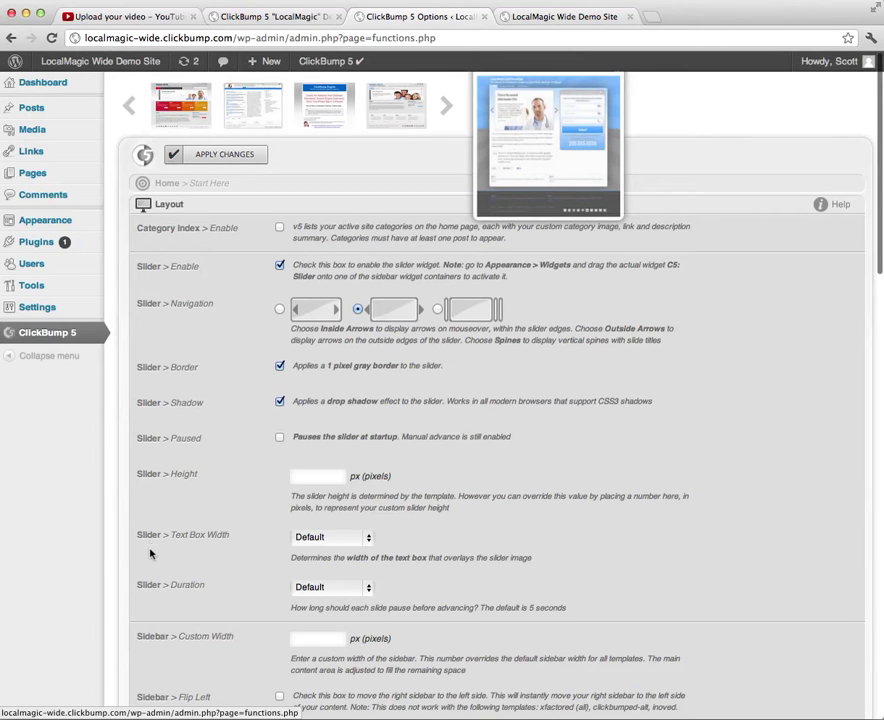
left_click(349, 538)
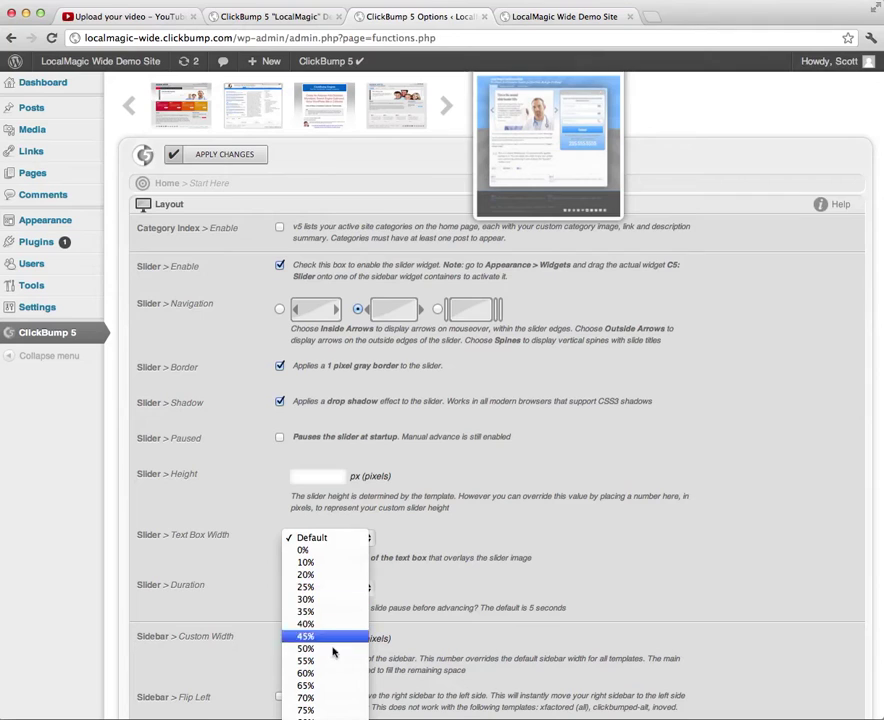
left_click(541, 548)
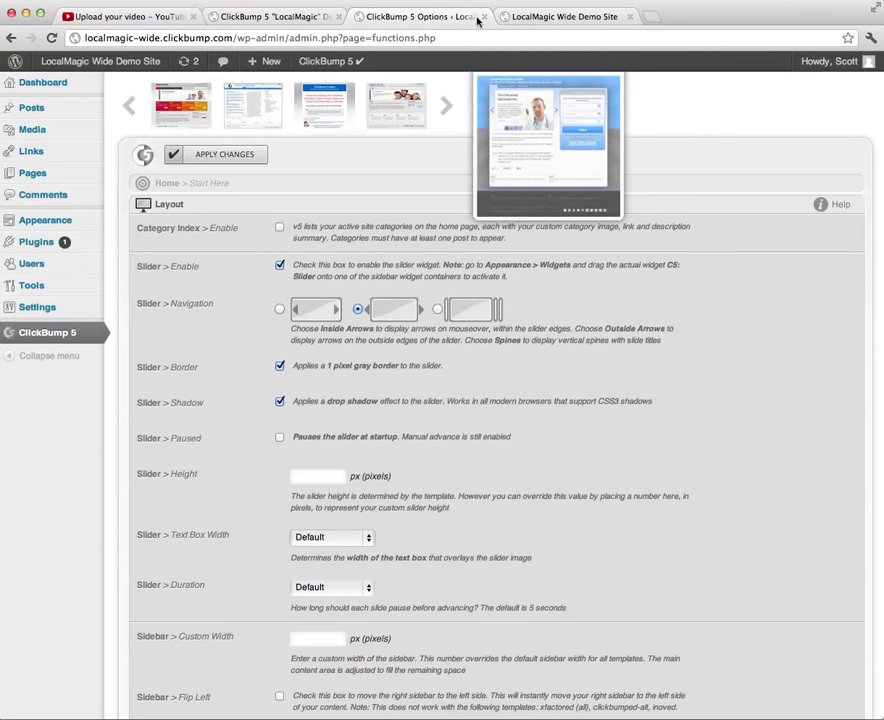
- Return to the demo site's home page and examine the Current Posts list in the sidebar
left_click(525, 18)
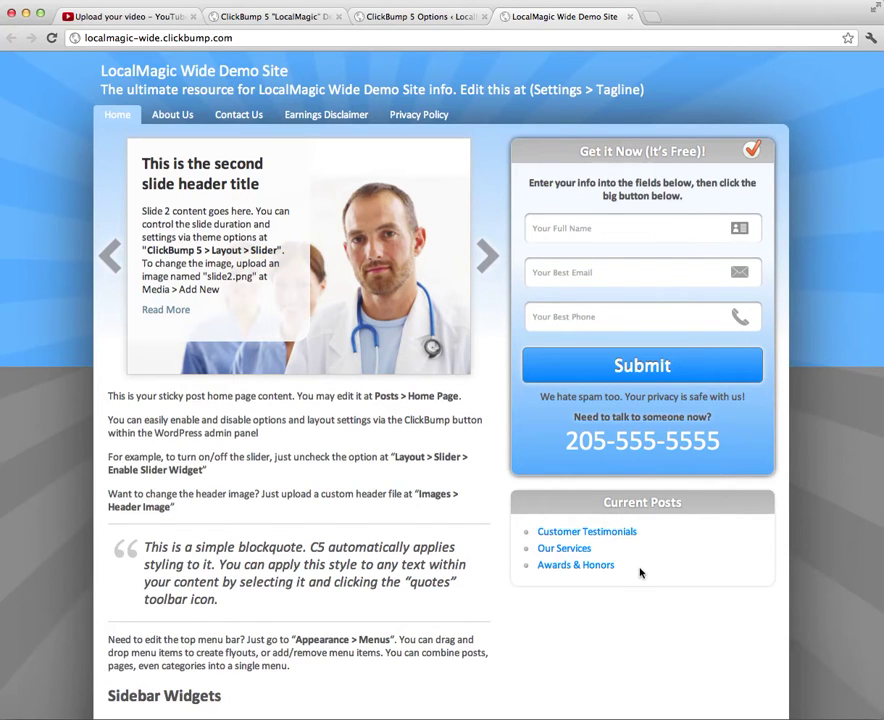
left_click_drag(640, 573, 614, 528)
left_click(655, 624)
scroll(691, 642, "down", 5)
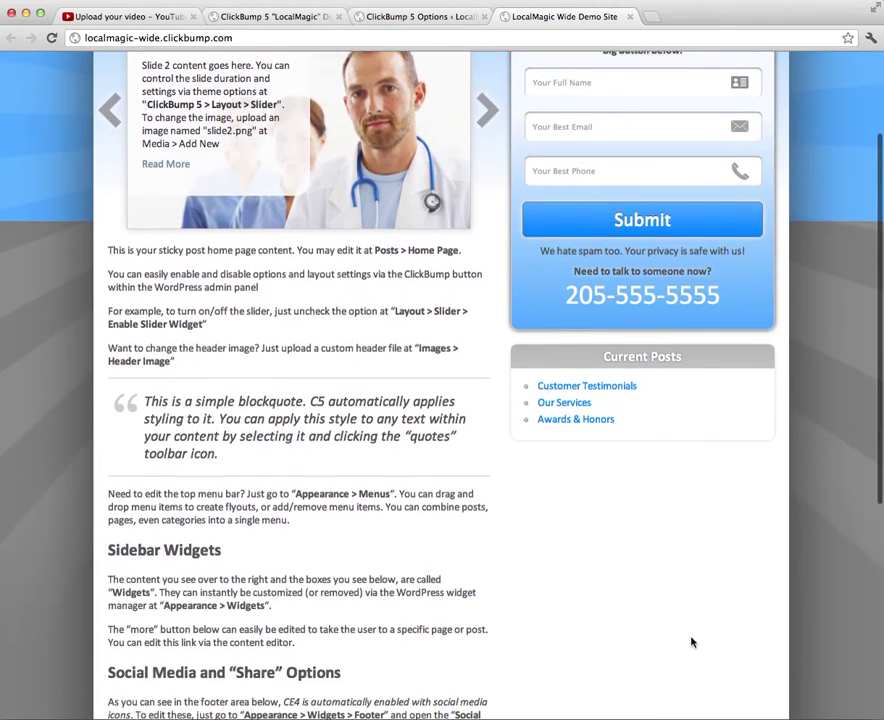
scroll(691, 642, "up", 4)
scroll(691, 642, "down", 1)
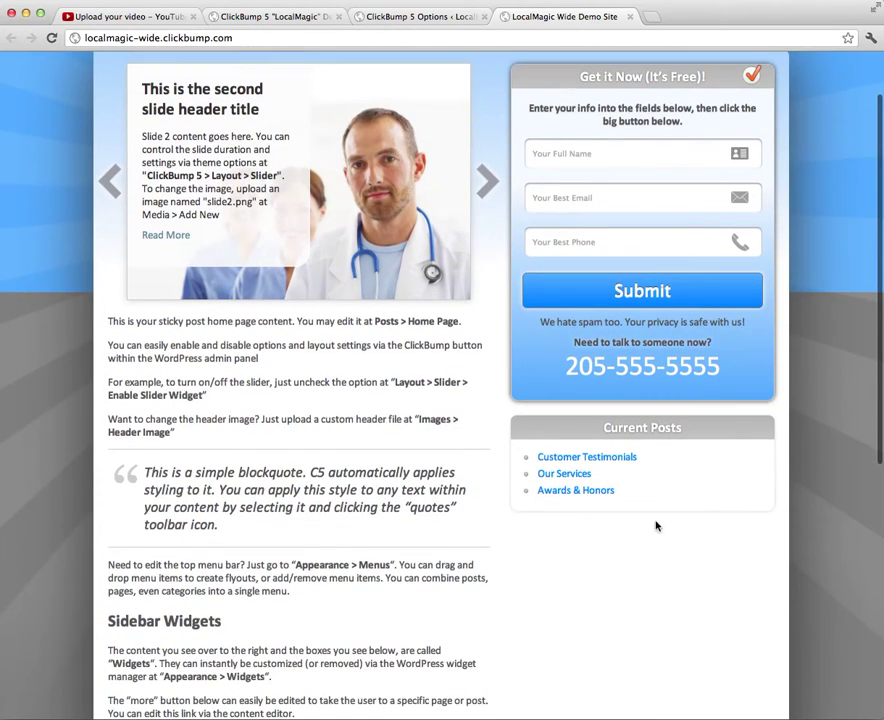
scroll(492, 577, "up", 1)
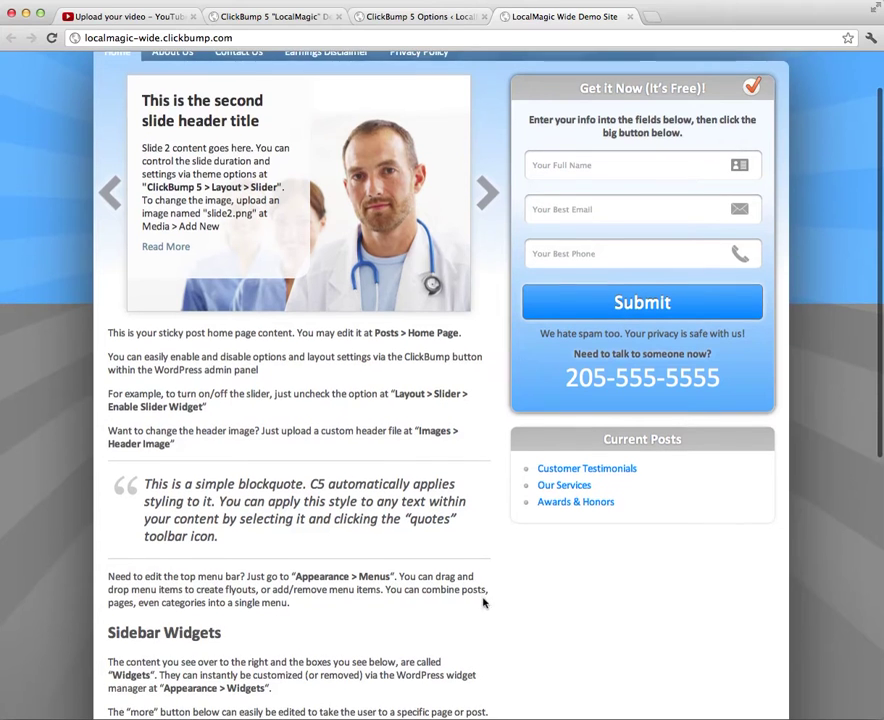
- Review the home page's body text, social sharing buttons, four content boxes and footer
left_click_drag(149, 341, 207, 456)
left_click(246, 510)
scroll(453, 595, "down", 5)
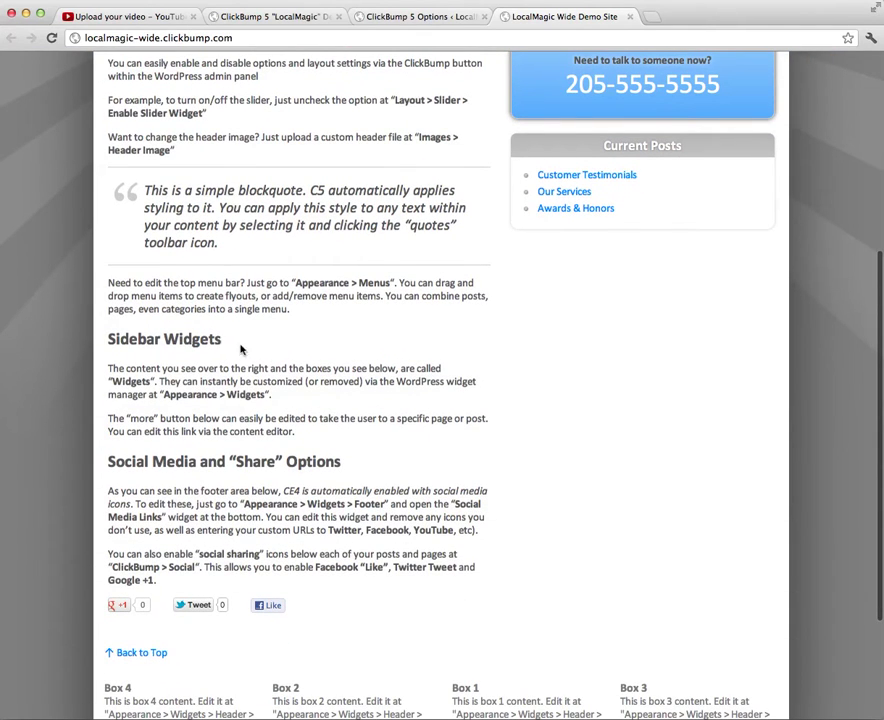
scroll(293, 402, "up", 1)
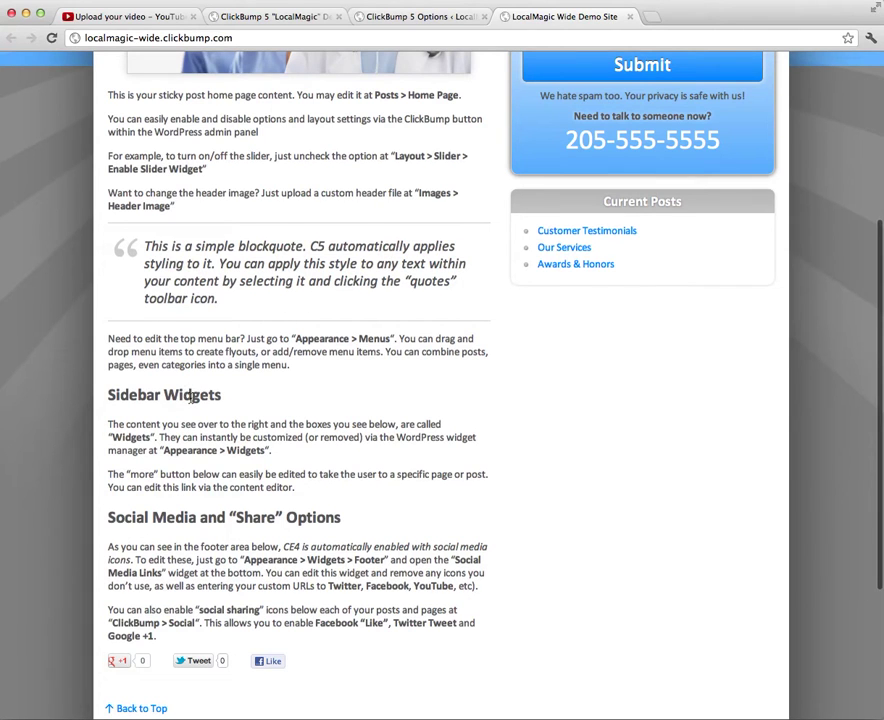
scroll(192, 397, "down", 2)
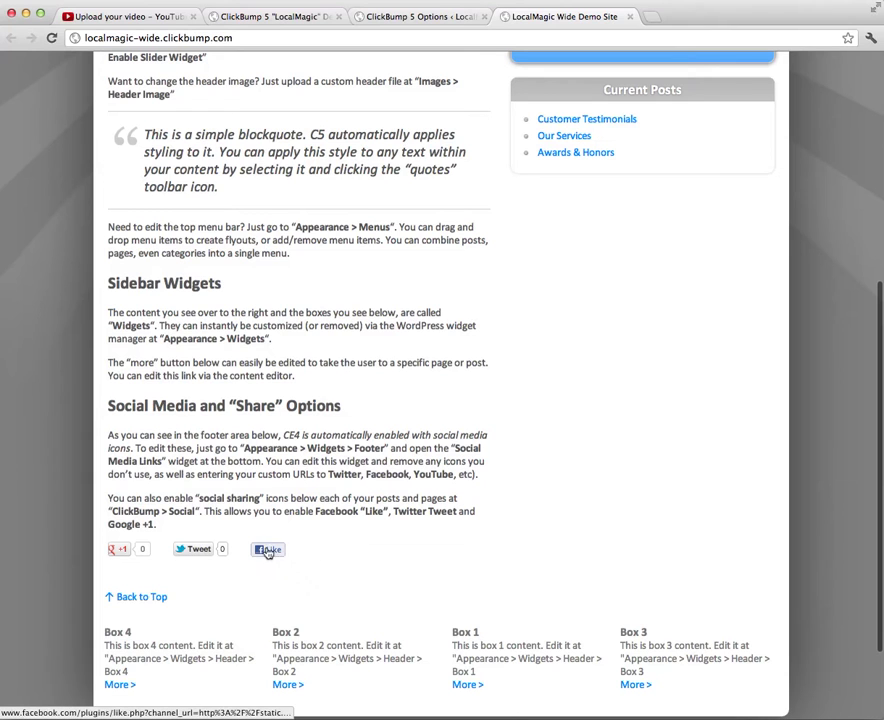
scroll(339, 562, "down", 1)
scroll(340, 560, "down", 3)
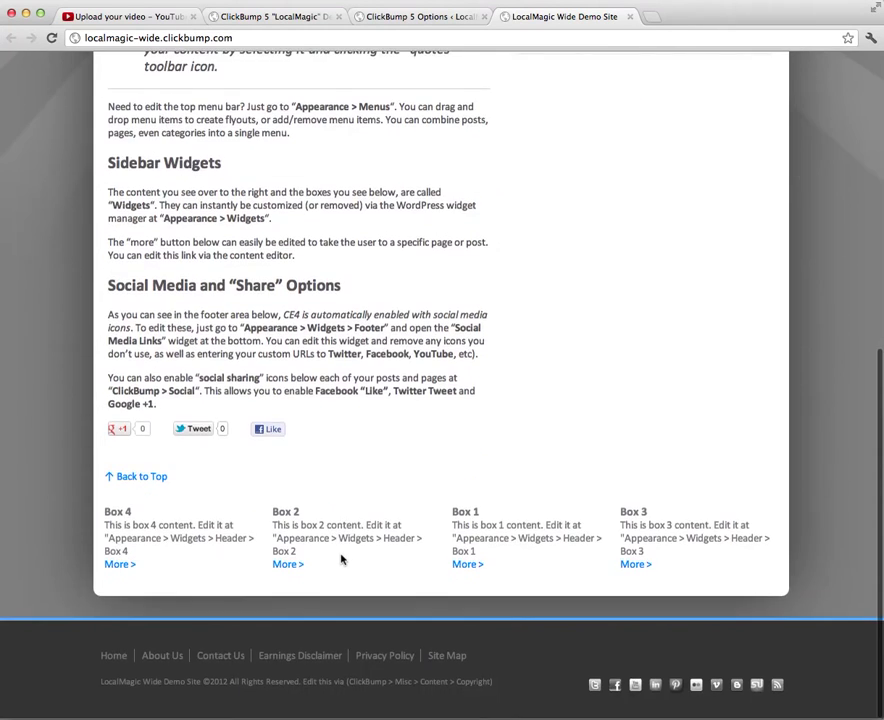
scroll(341, 558, "up", 10)
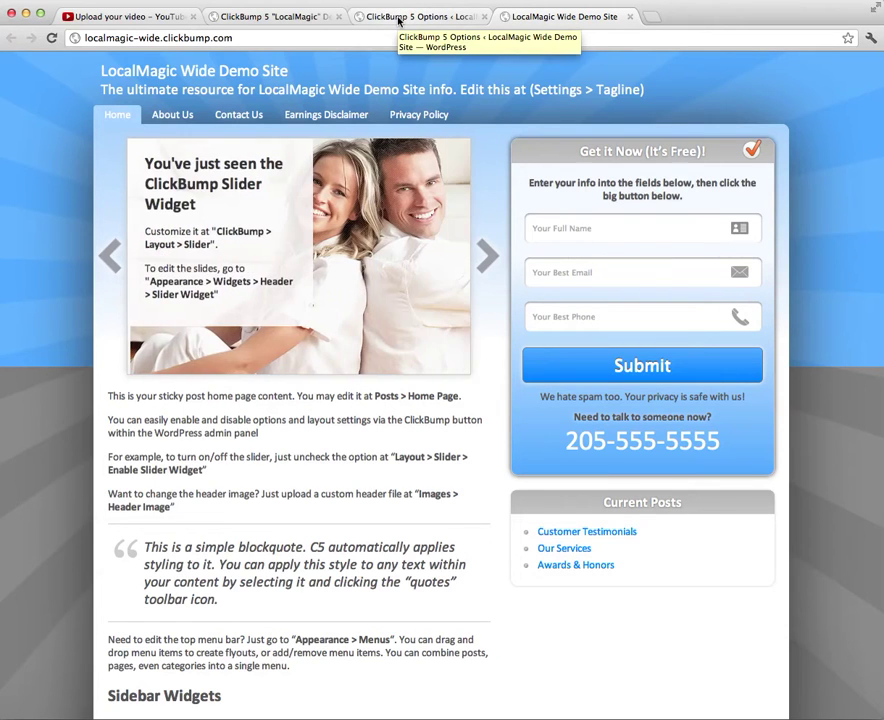
- In ClickBump 5's Social options, disable the Facebook featured image, enable the Pinterest Pin-it button, and apply the changes
left_click(399, 22)
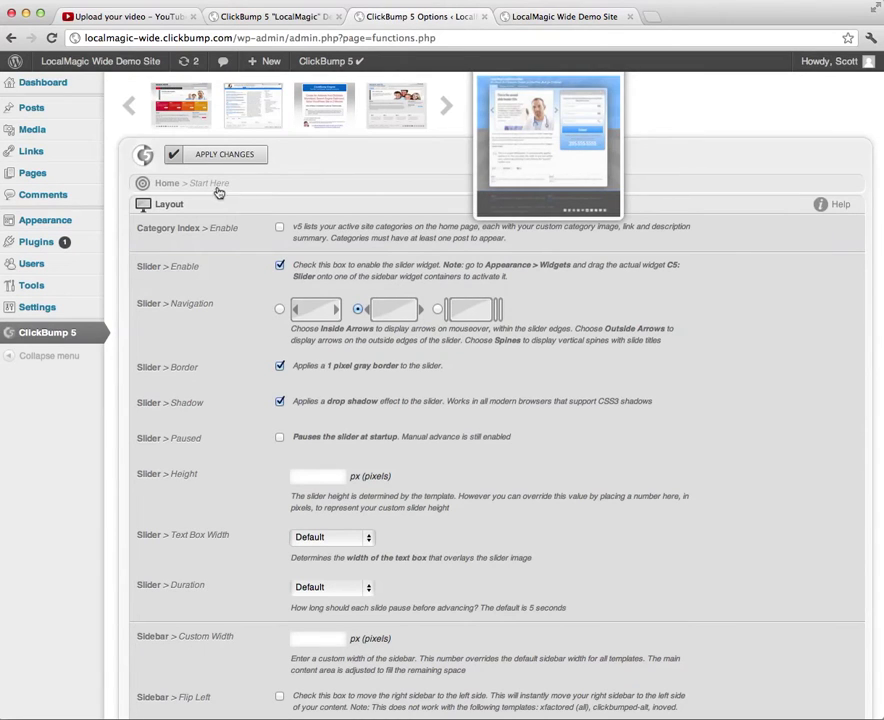
left_click(72, 335)
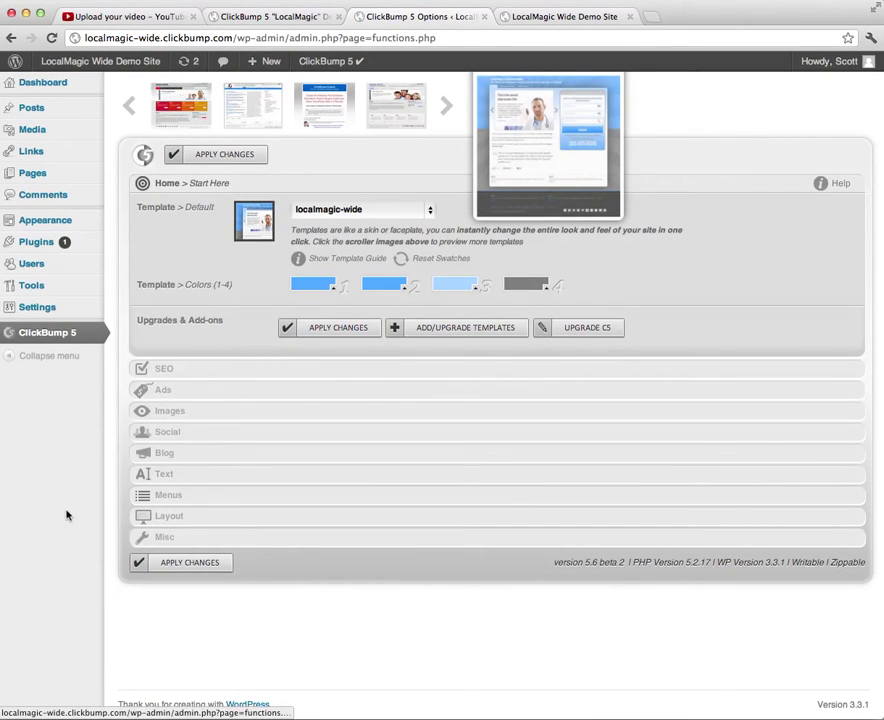
left_click(198, 435)
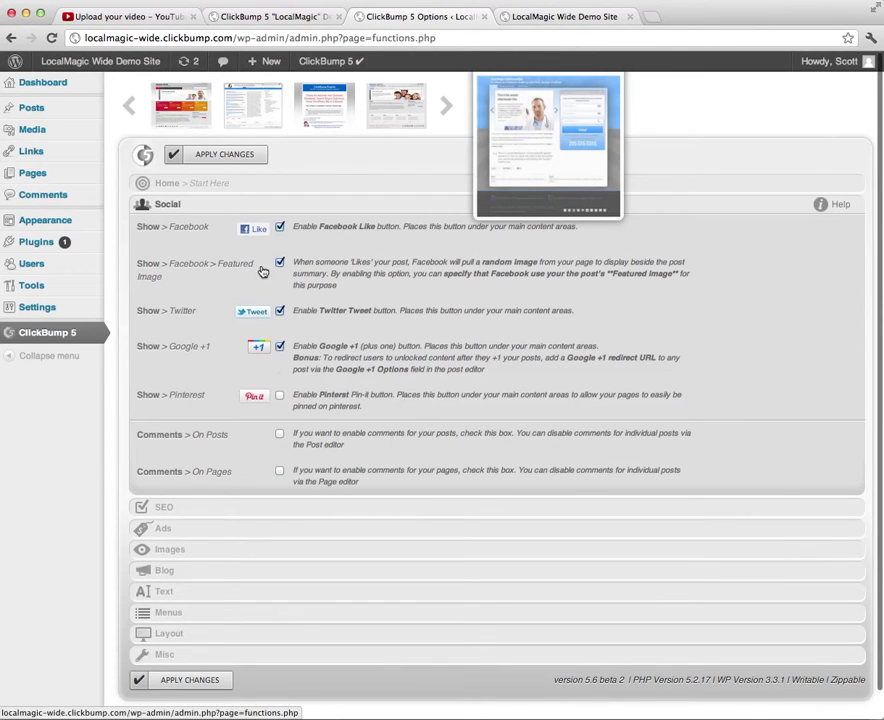
left_click(279, 262)
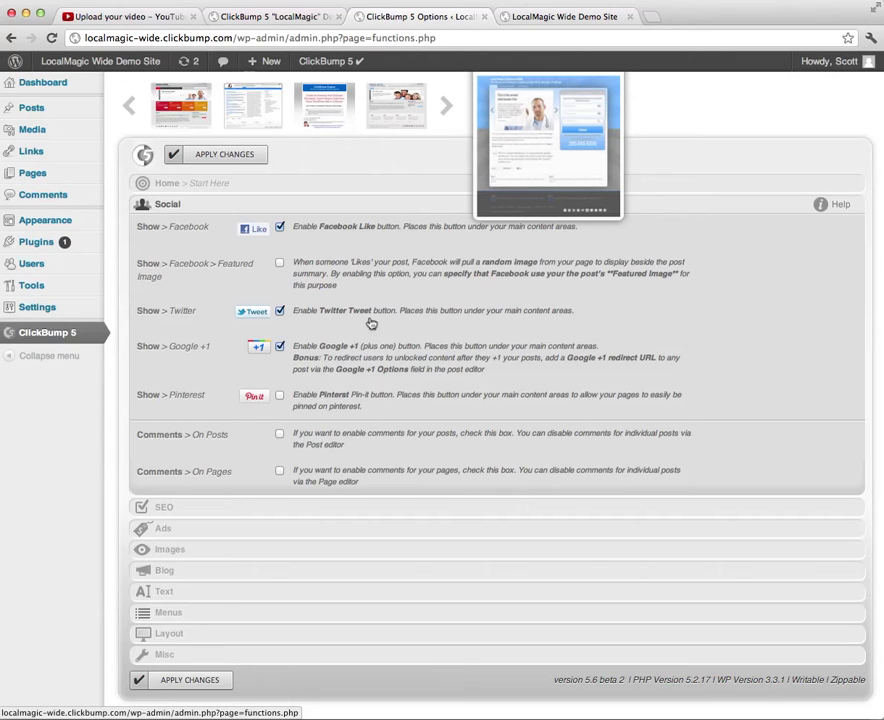
left_click(279, 395)
left_click(252, 155)
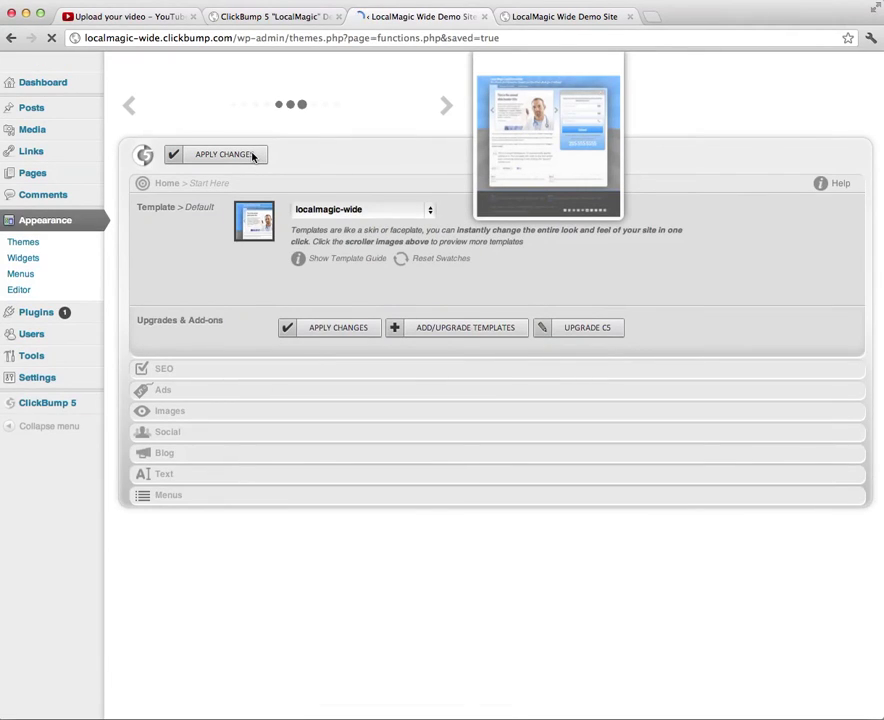
- Reload the demo site's home page and check the social sharing buttons below the main content
left_click(518, 18)
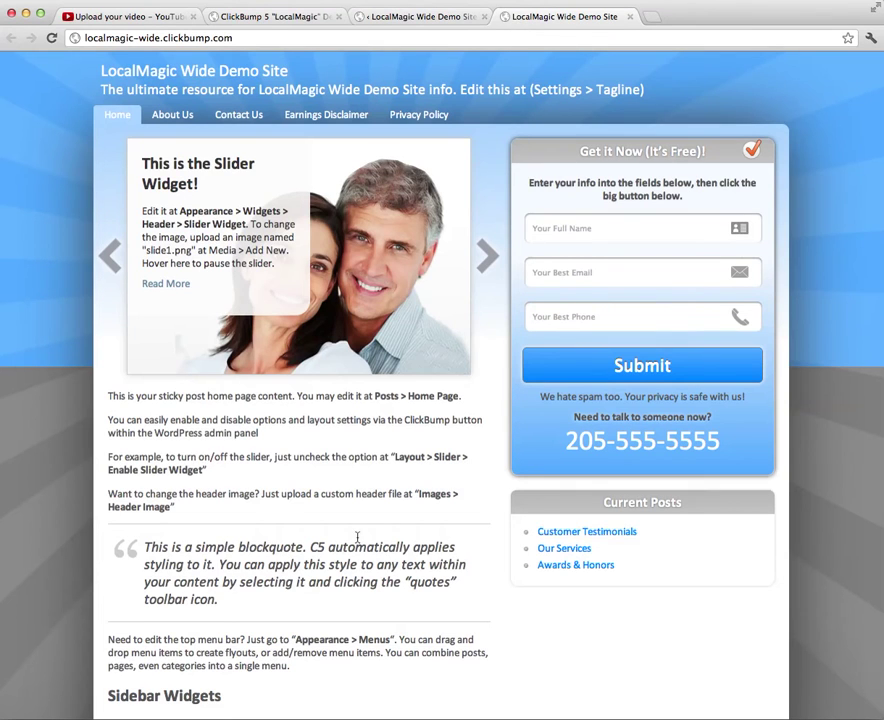
key("super+r")
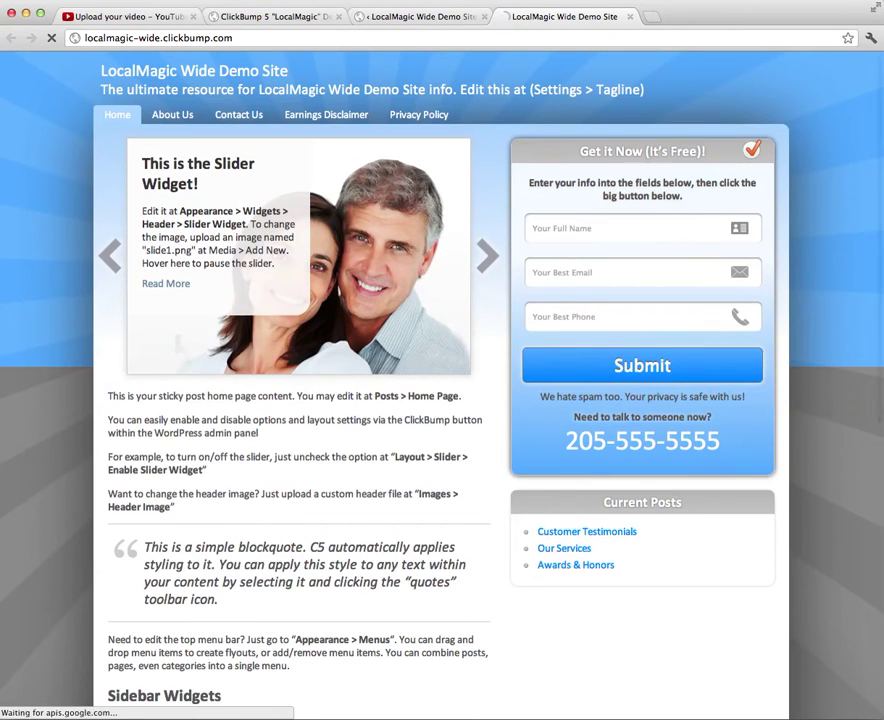
scroll(351, 655, "down", 10)
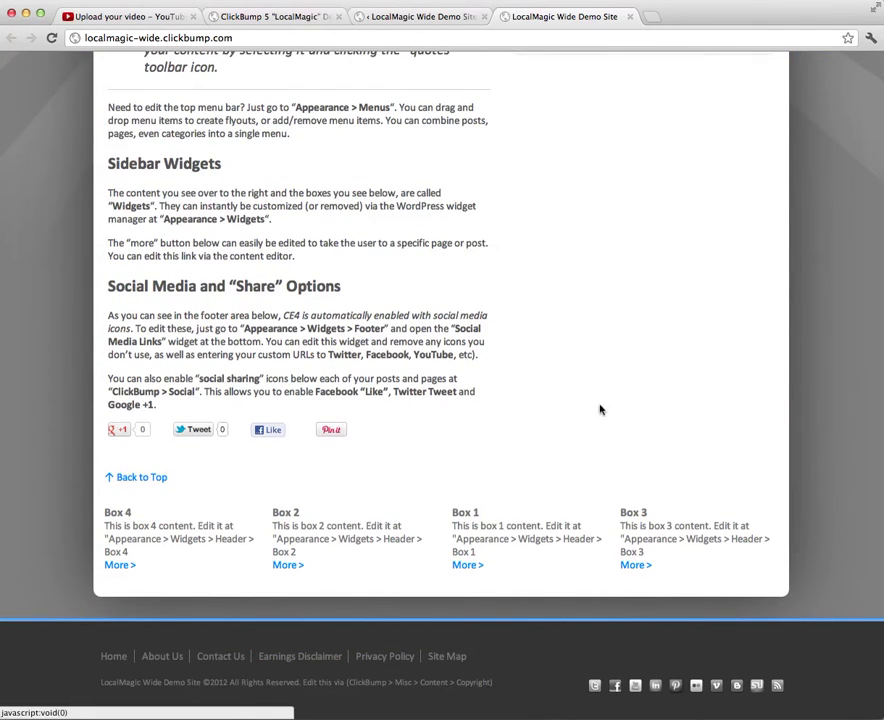
scroll(545, 410, "up", 10)
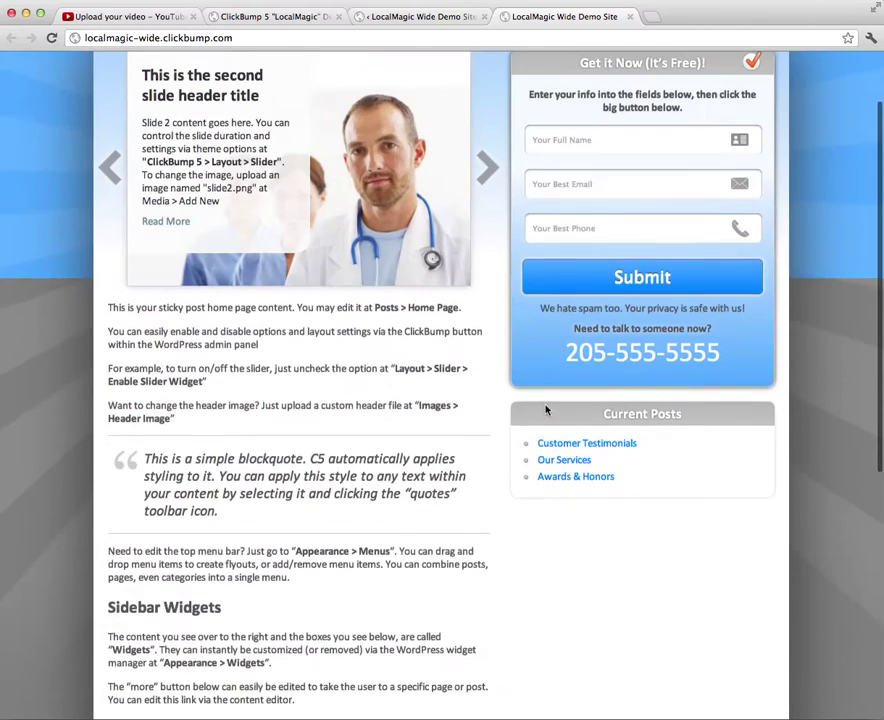
scroll(480, 367, "down", 2)
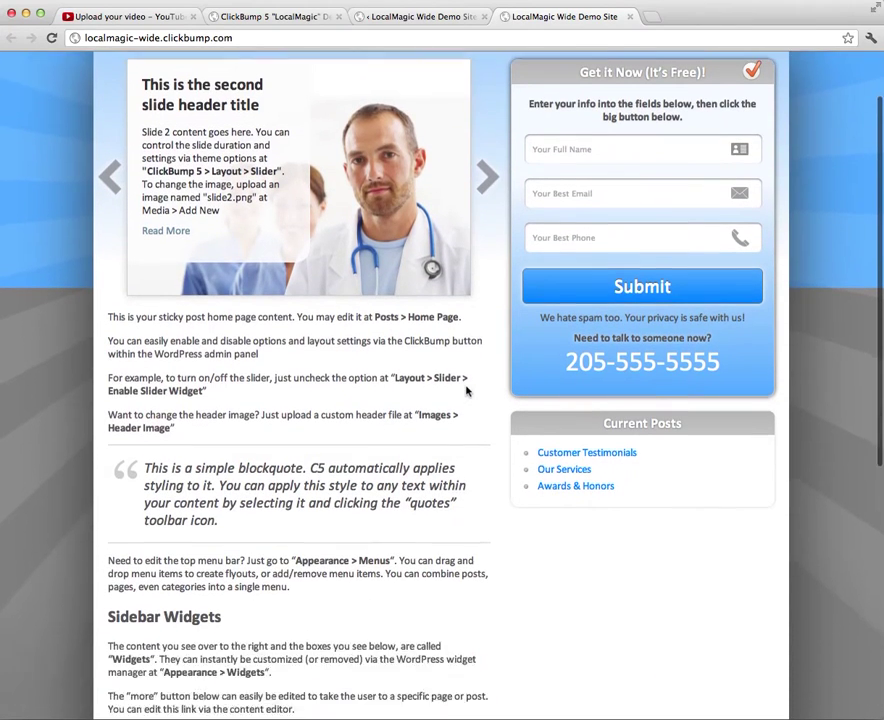
scroll(466, 385, "up", 2)
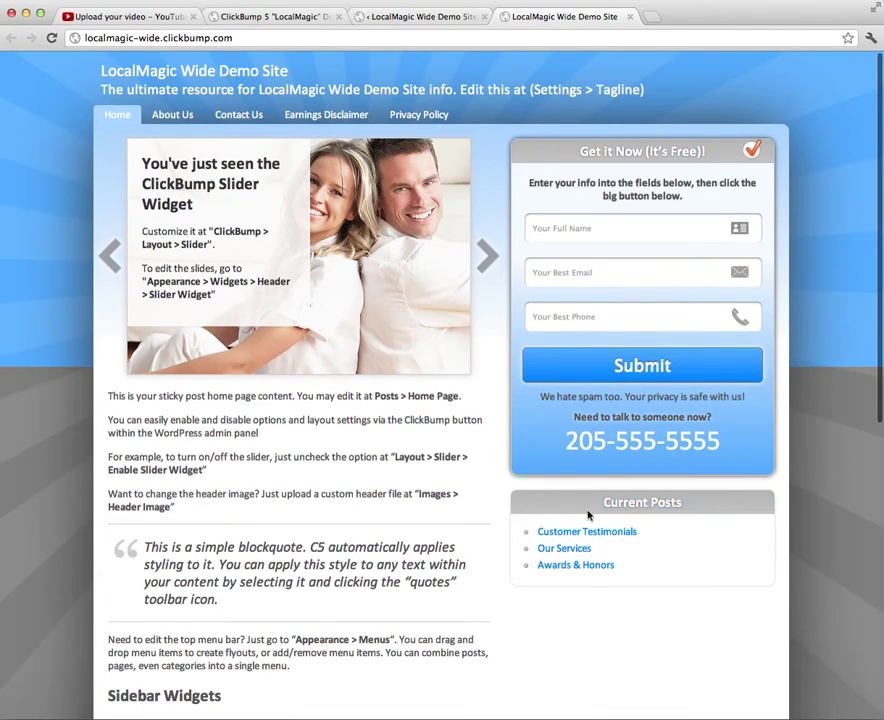
- In ClickBump 5's Layout options, enable hiding of the Current Posts Menu and apply the changes
left_click(418, 20)
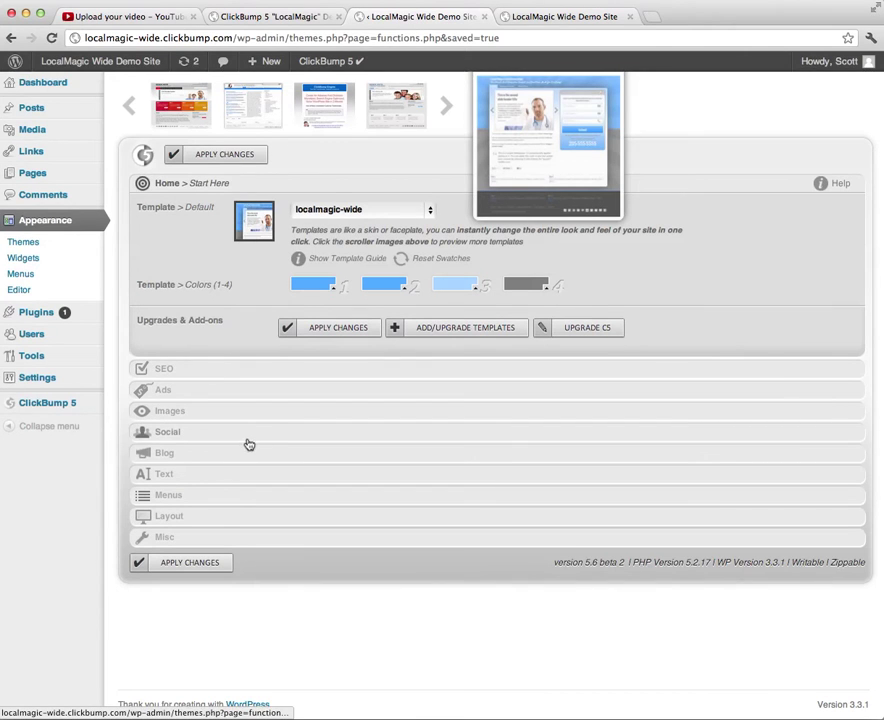
left_click(279, 525)
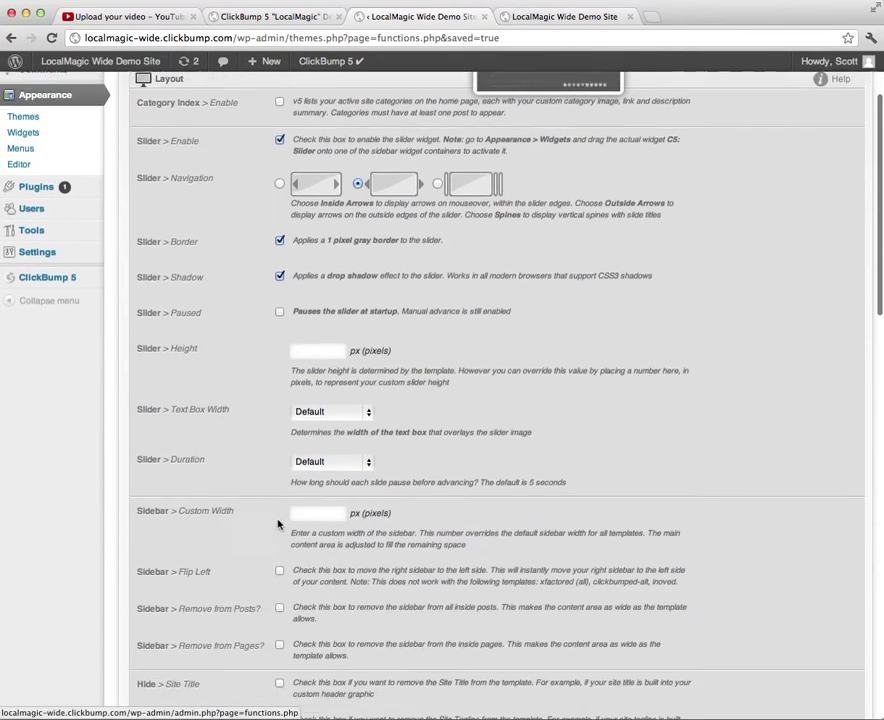
scroll(279, 525, "down", 10)
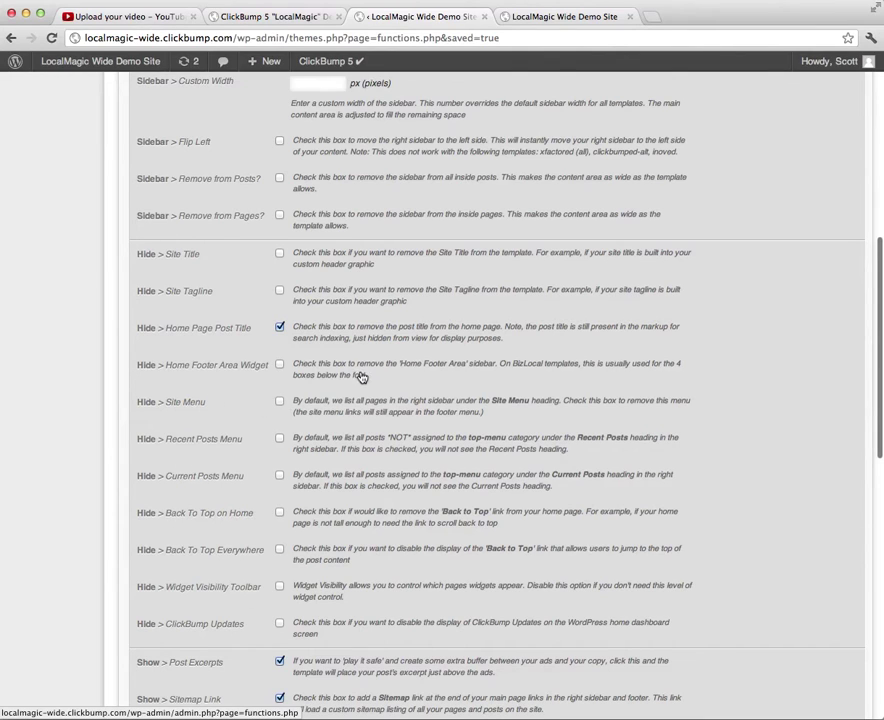
left_click(328, 485)
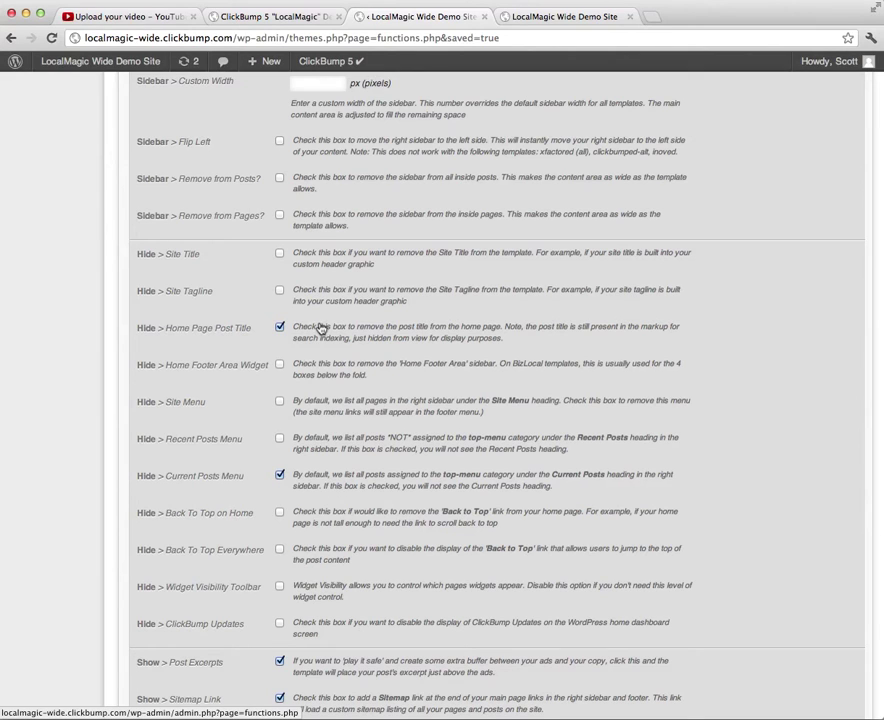
left_click(305, 337)
scroll(560, 144, "down", 4)
scroll(560, 144, "up", 10)
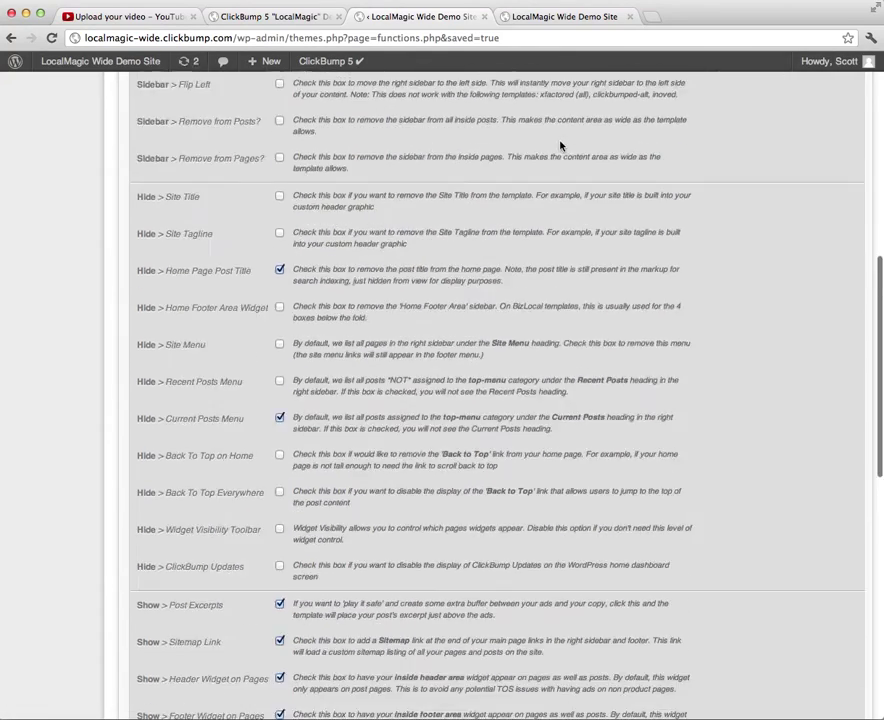
scroll(560, 146, "up", 1)
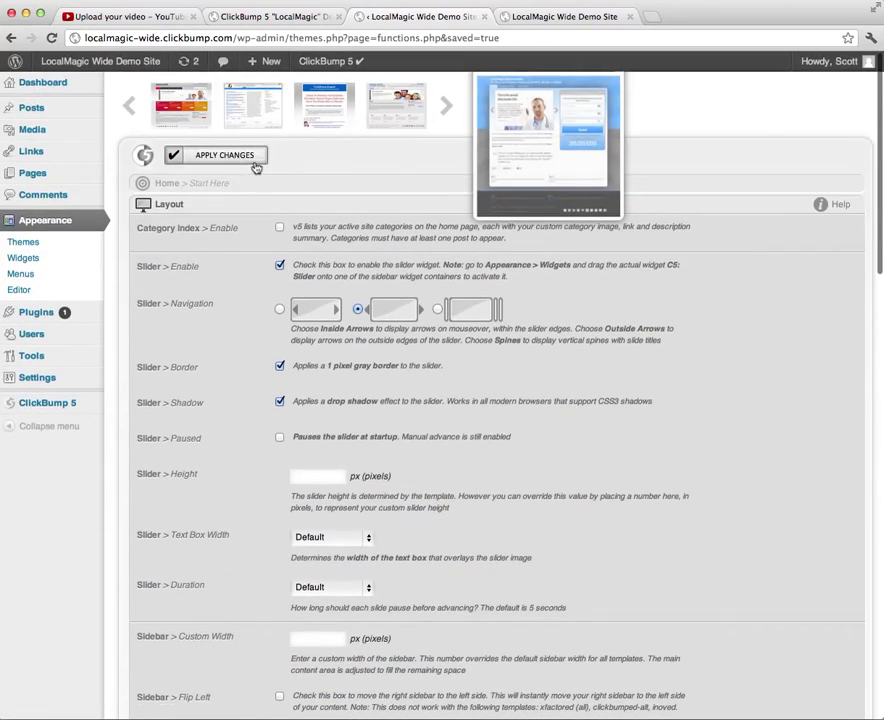
left_click(256, 166)
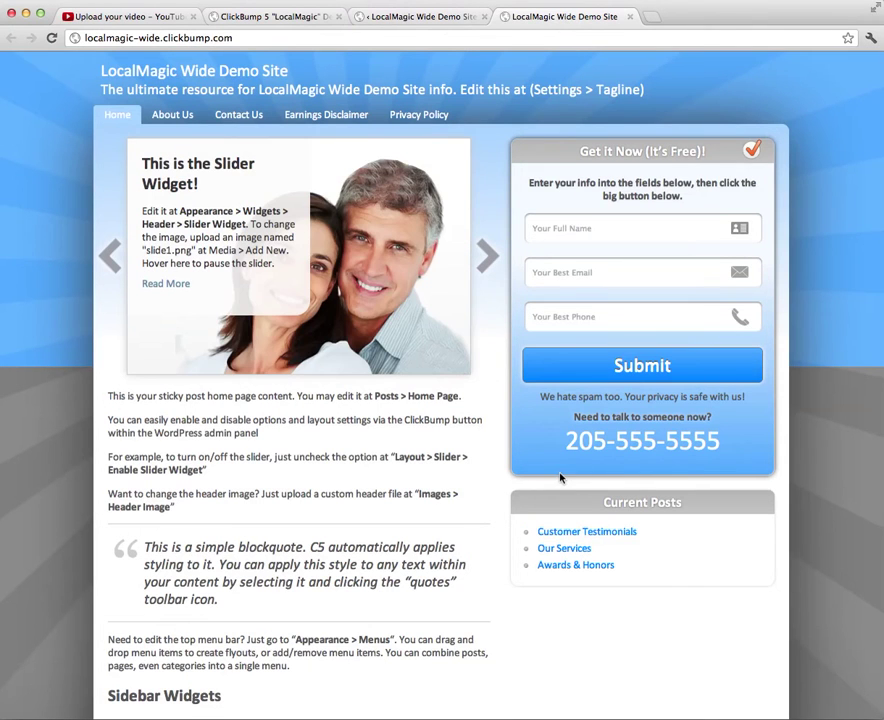
- Reload the demo site's home page and compare the sidebar below the opt-in form with the length of the main content
key("super+r")
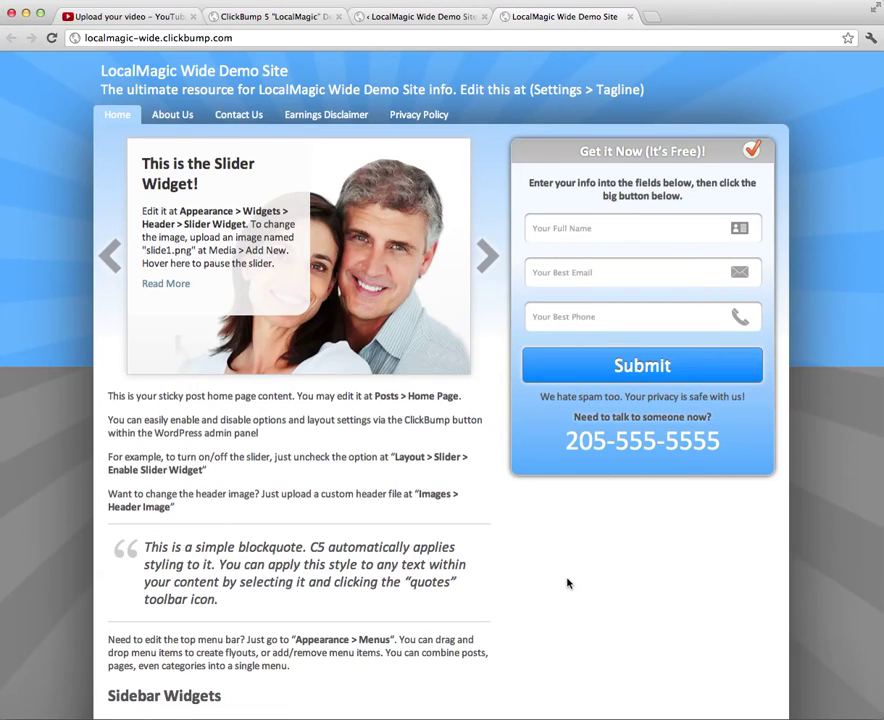
scroll(567, 583, "down", 5)
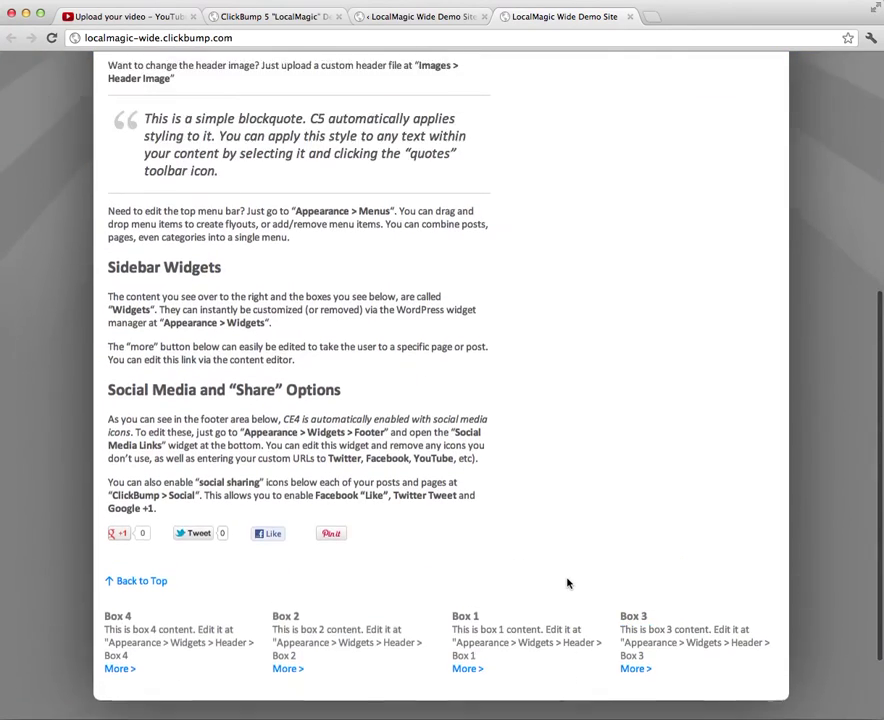
scroll(567, 583, "up", 5)
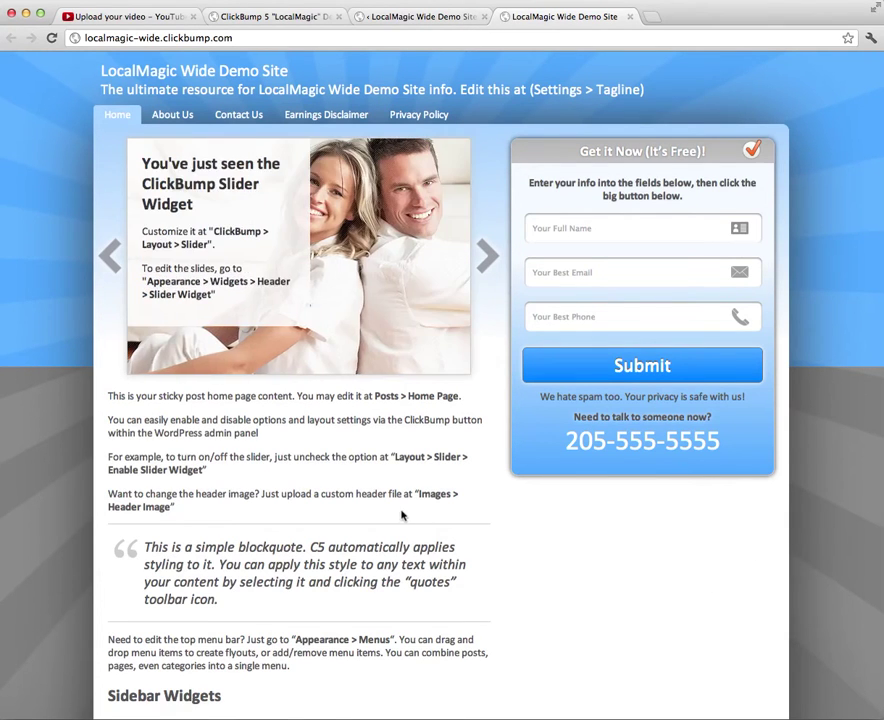
scroll(402, 516, "down", 5)
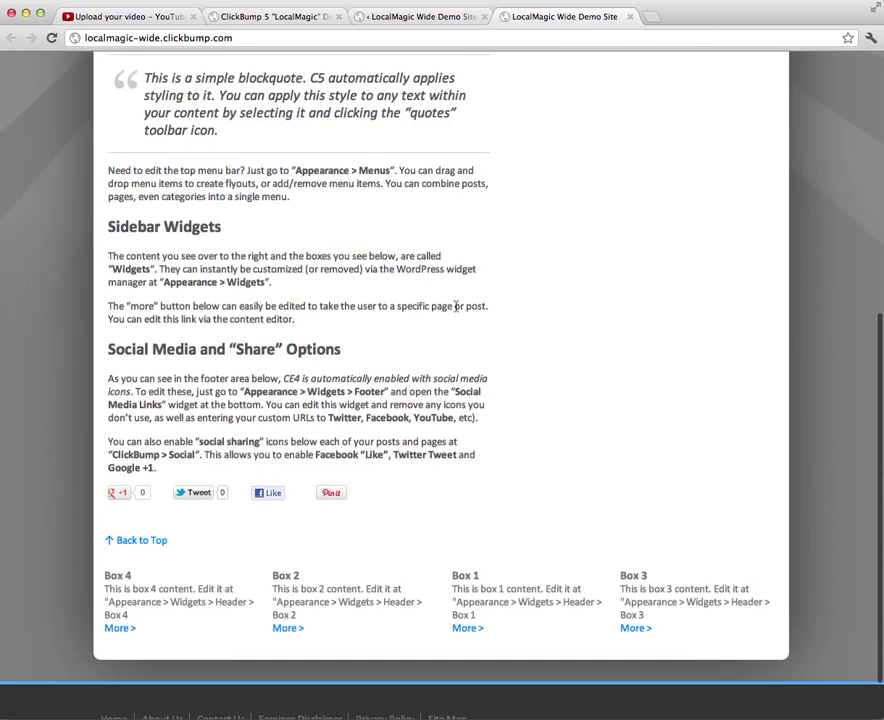
scroll(458, 308, "up", 5)
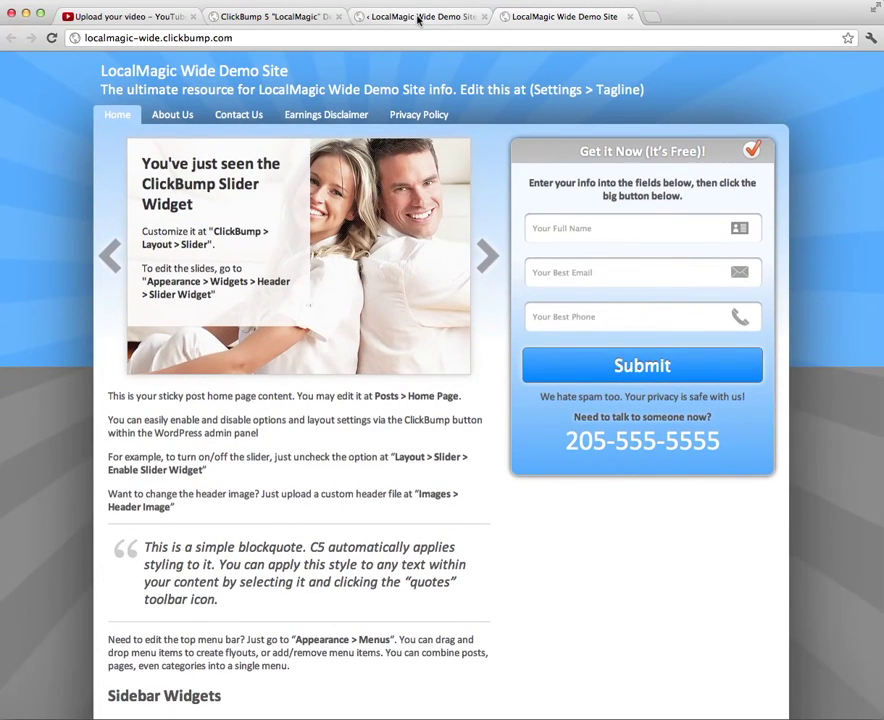
- Open the Home post for editing and delete the text from "You can easily enable and disable options" through the blockquote
left_click(418, 17)
left_click(67, 112)
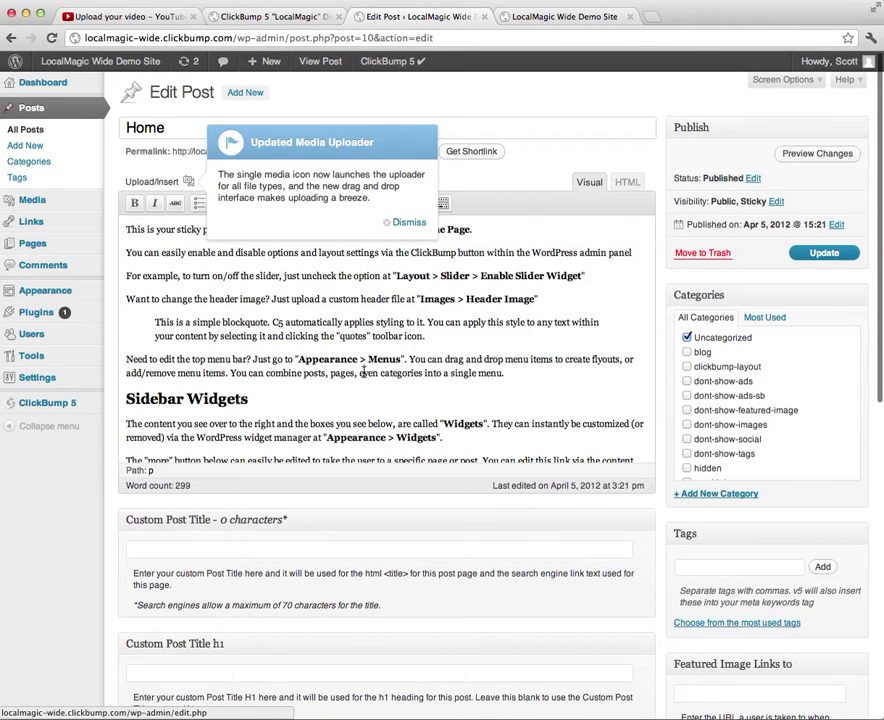
left_click(408, 222)
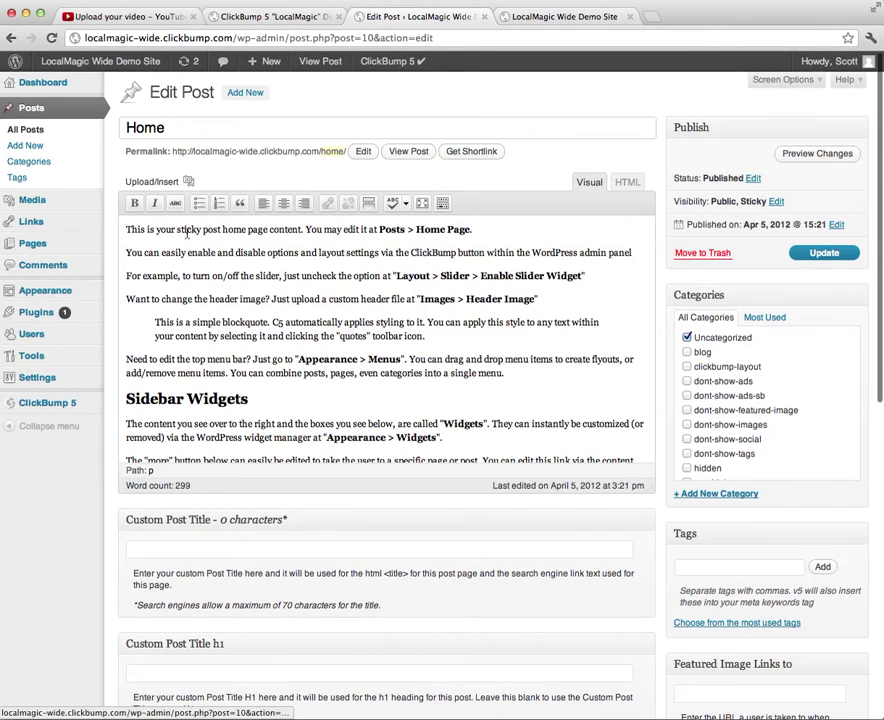
left_click_drag(127, 253, 428, 333)
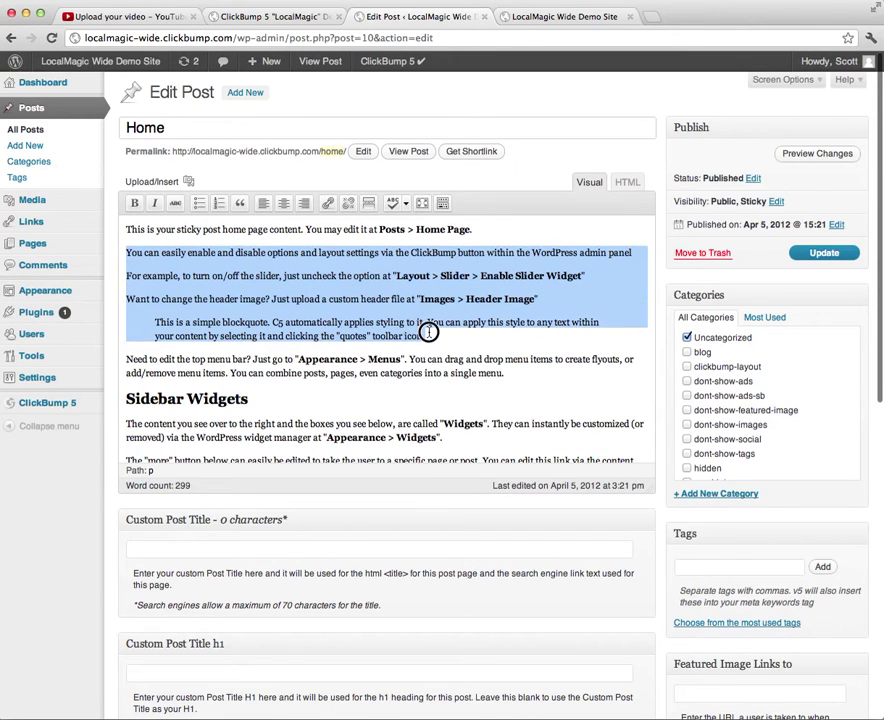
key("BackSpace")
key("BackSpace")
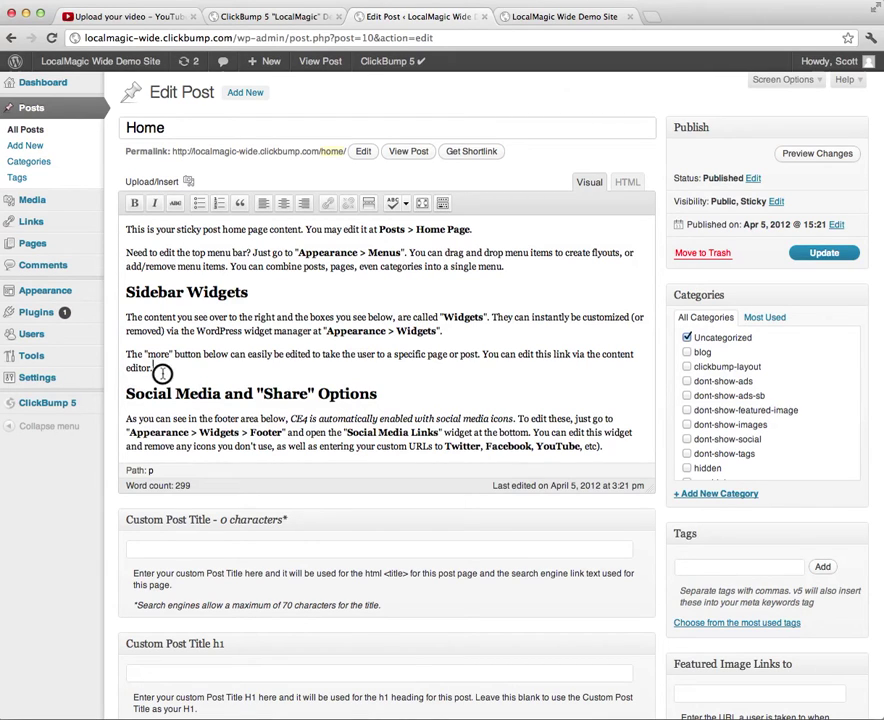
- Delete the "Sidebar Widgets" heading with its two paragraphs from the Home post and update the post
left_click_drag(162, 371, 126, 295)
key("BackSpace")
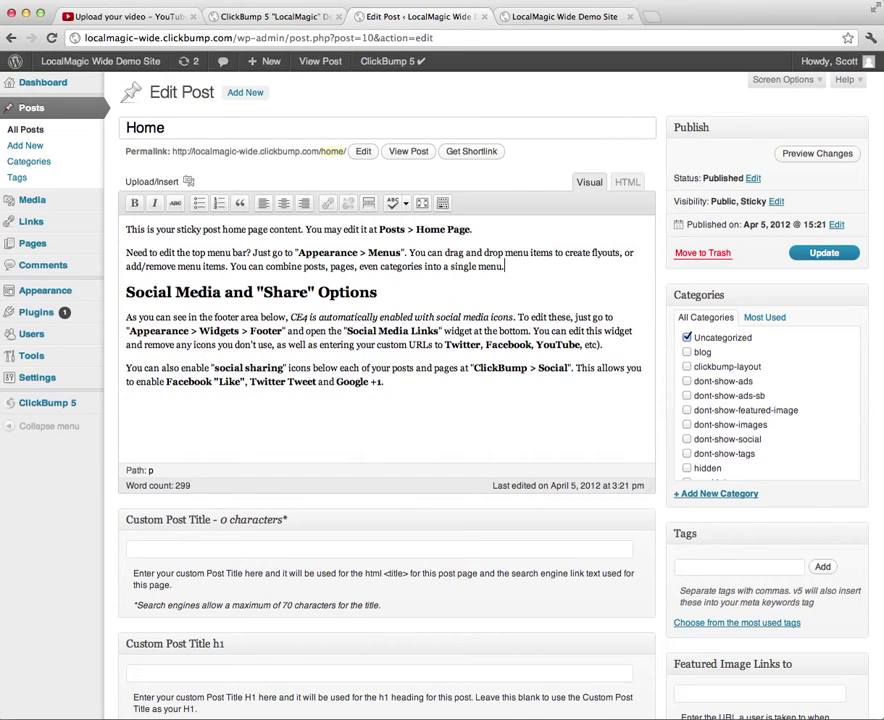
left_click(828, 255)
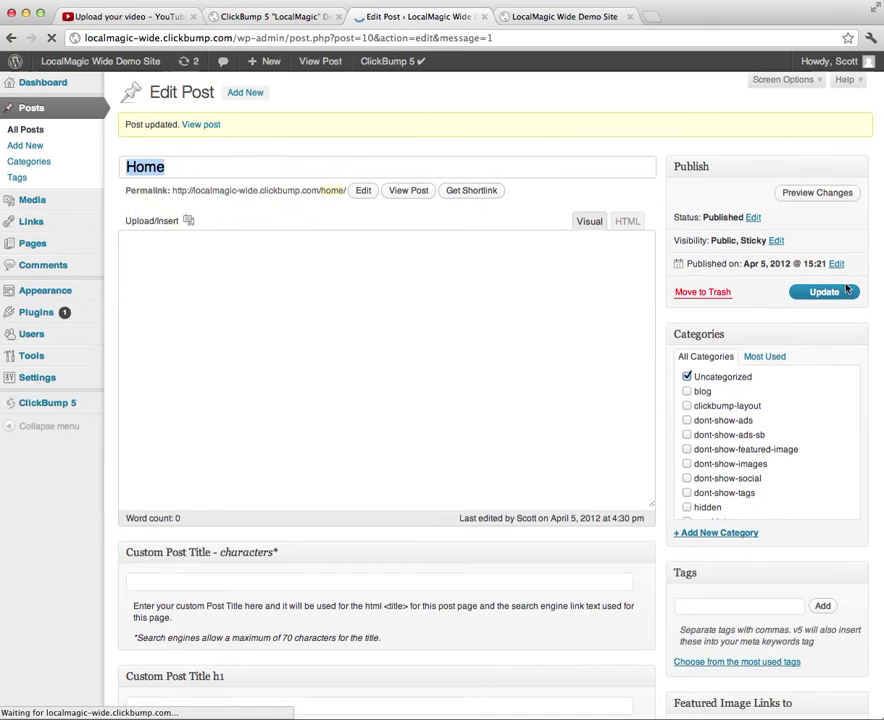
- Reload the demo site's home page and check the shortened content and the opt-in form's introductory text
left_click(556, 16)
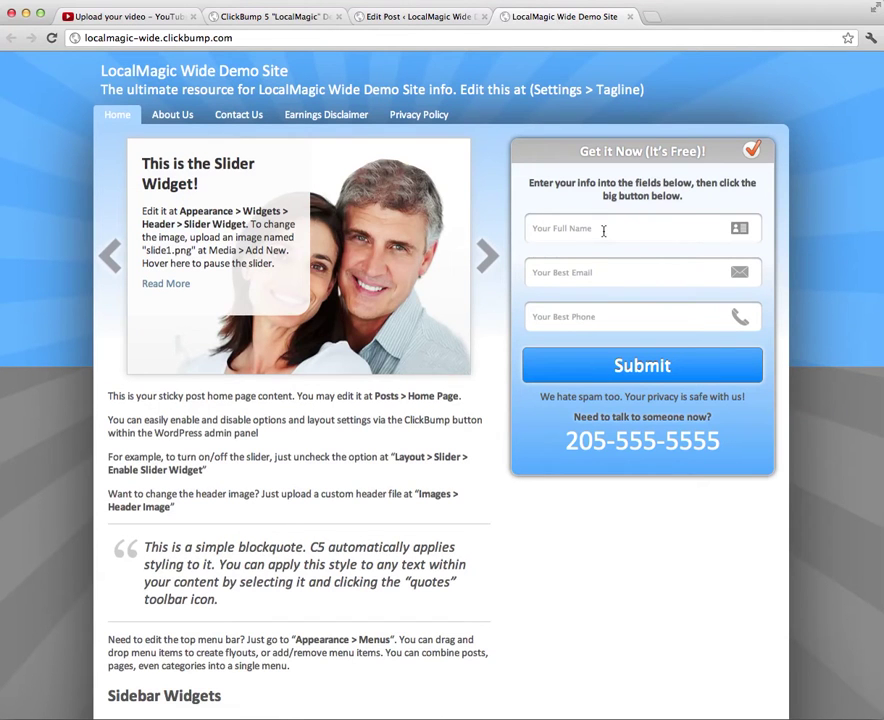
key("super+r")
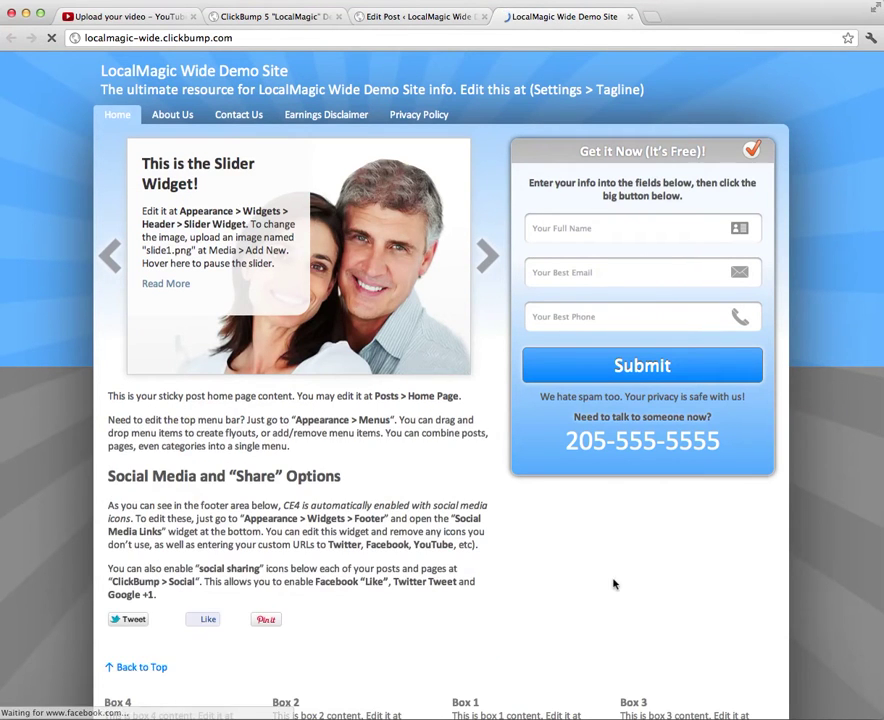
scroll(605, 570, "down", 4)
scroll(605, 570, "up", 4)
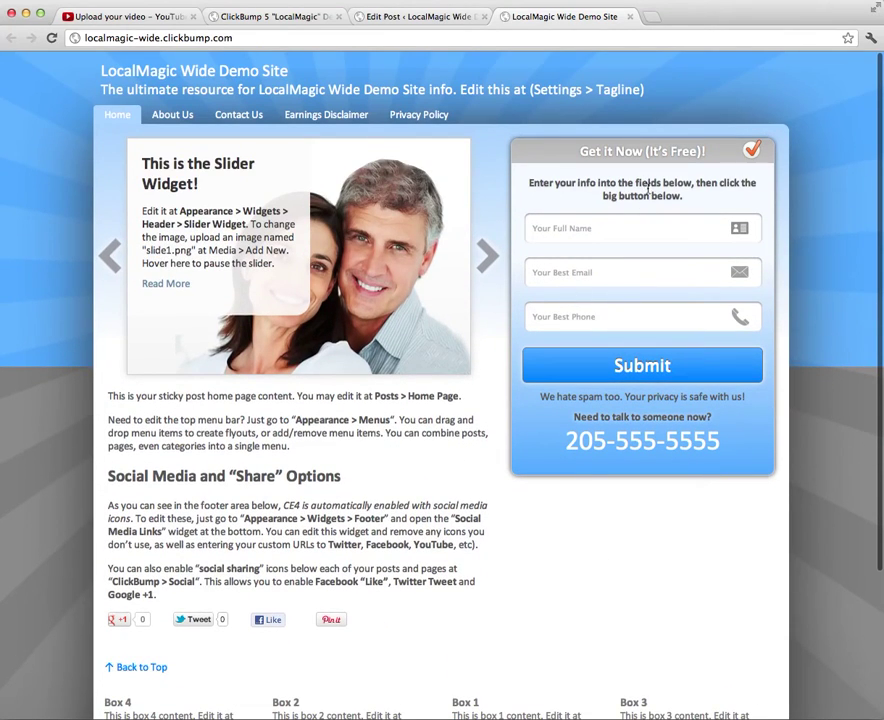
left_click_drag(529, 183, 650, 183)
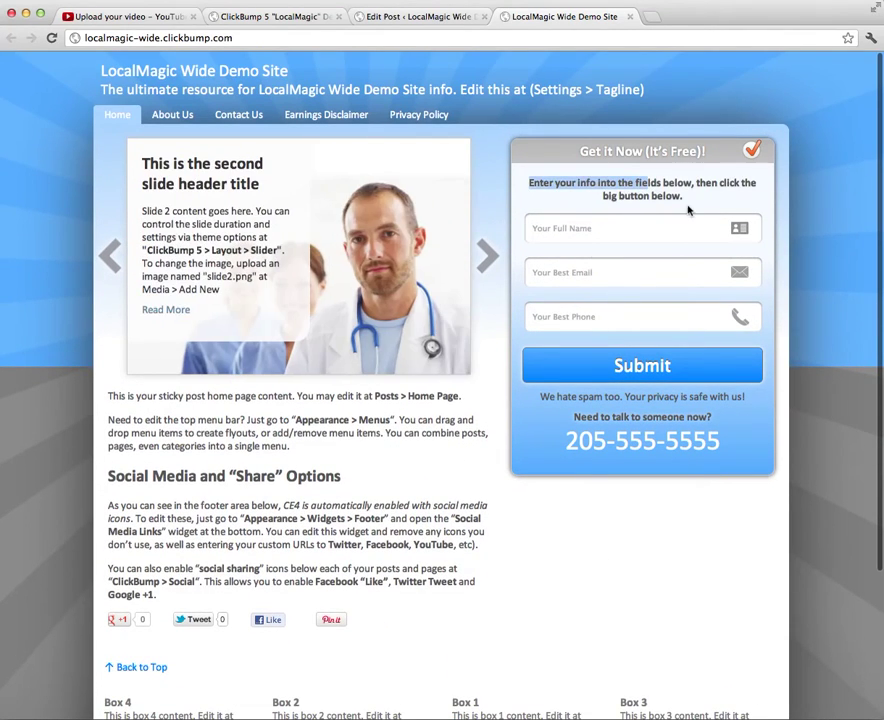
- Open the Sidebar area's C5: Lead Gen widget in the WordPress widget manager and enlarge its code box to show all the markup
left_click(445, 17)
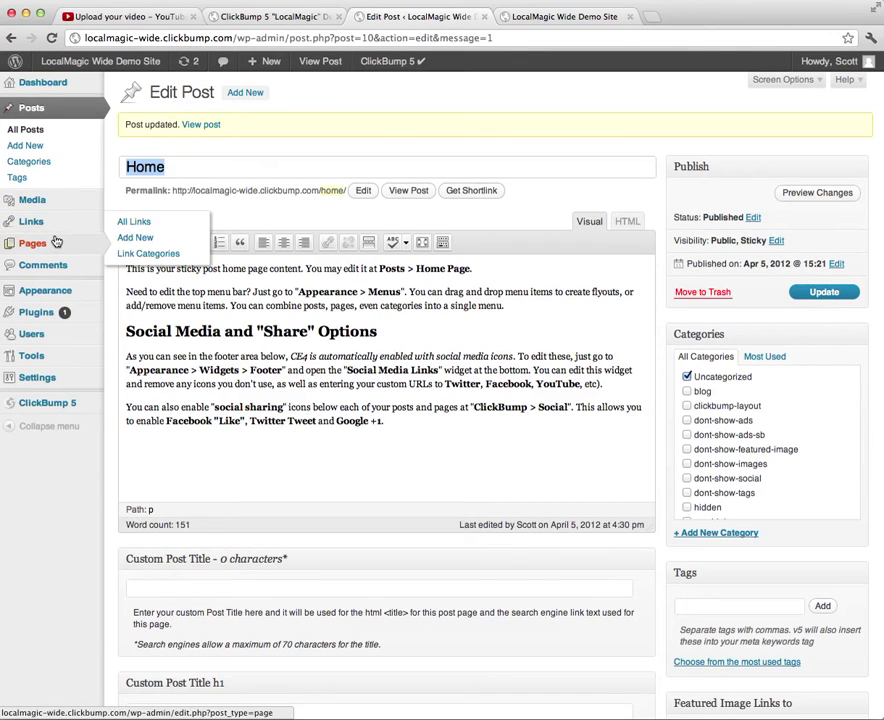
mouse_move(48, 293)
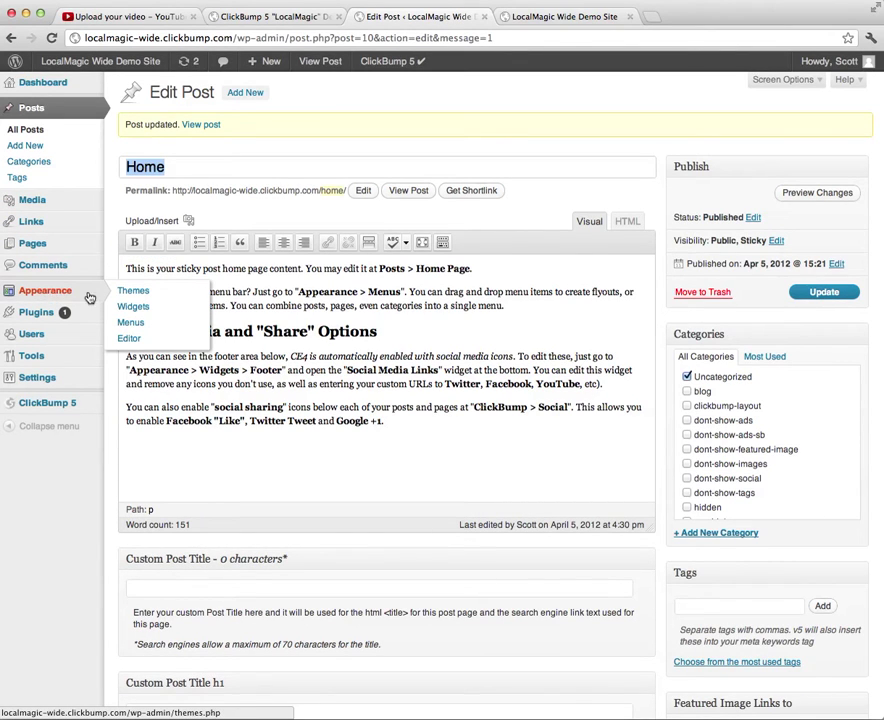
left_click(130, 308)
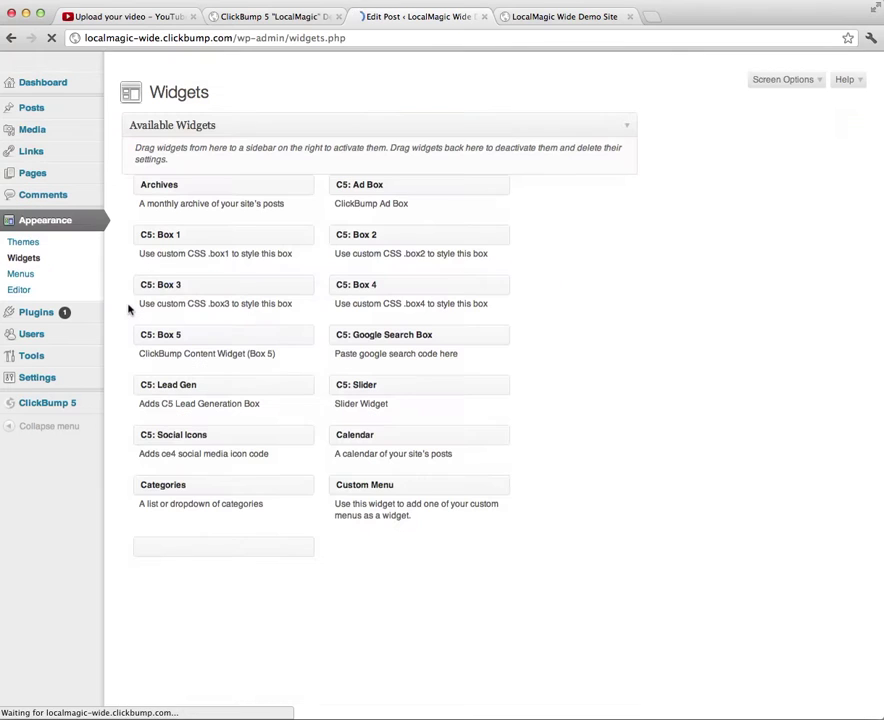
left_click(22, 426)
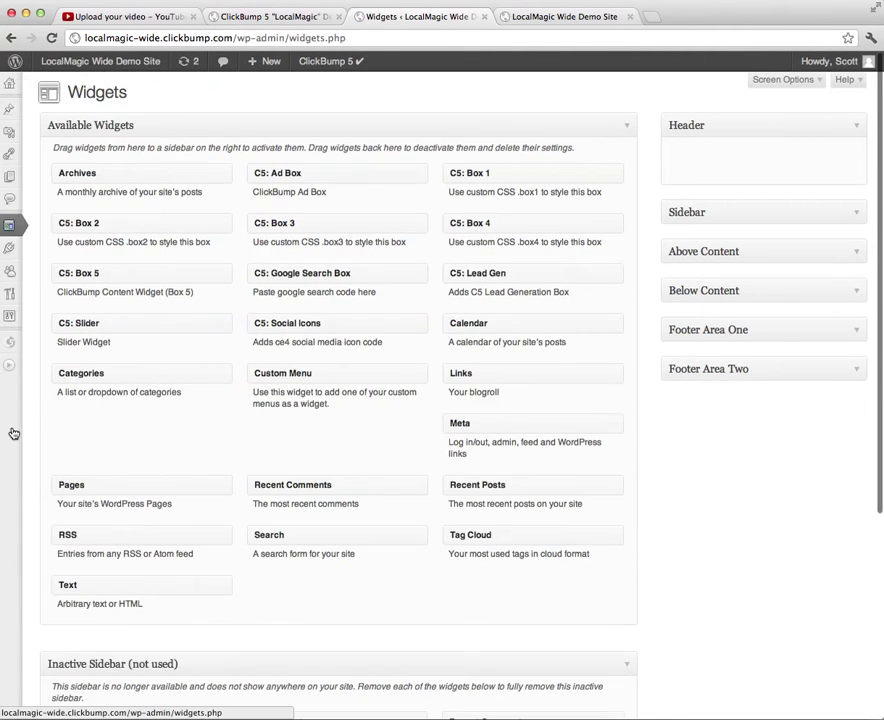
left_click(855, 213)
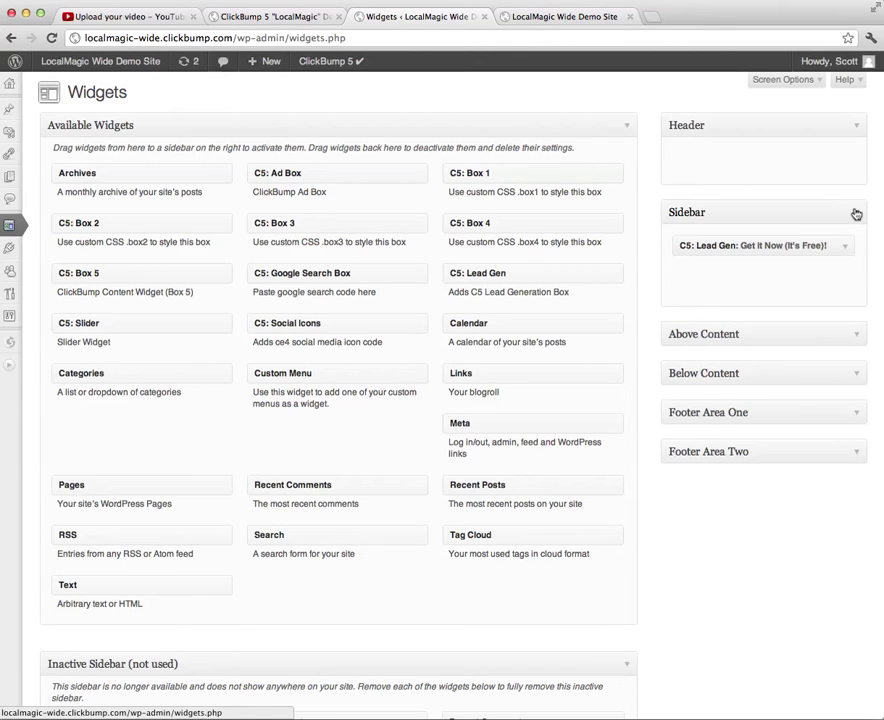
left_click(845, 247)
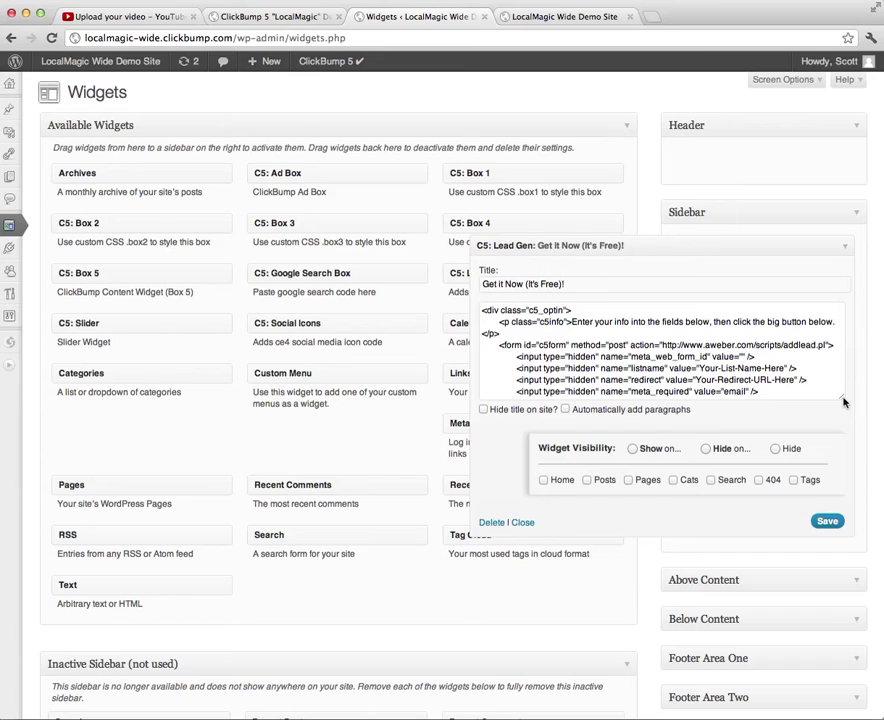
left_click_drag(843, 402, 837, 568)
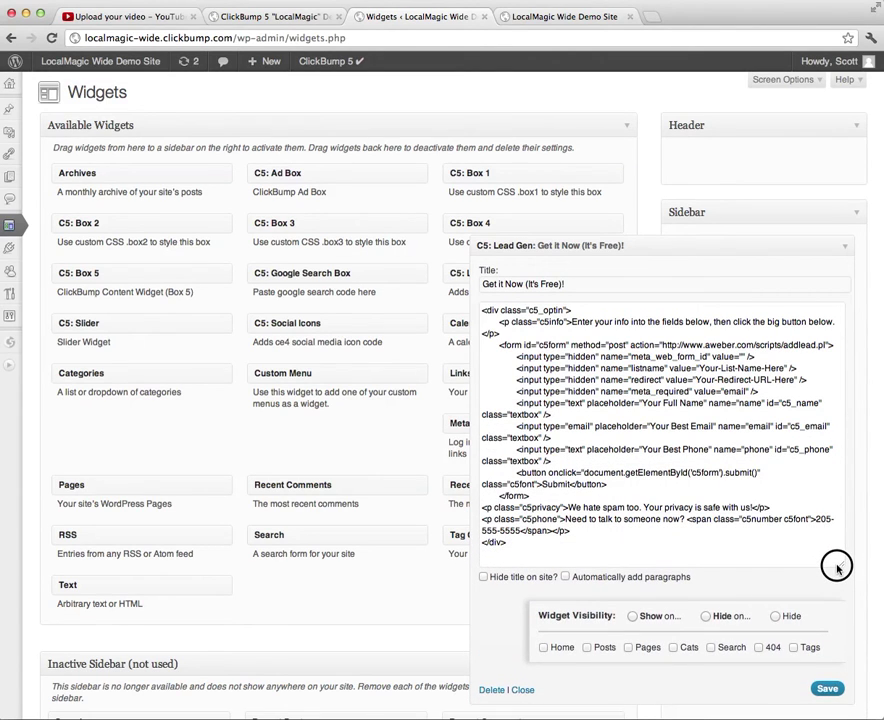
left_click_drag(837, 568, 838, 569)
- Change the form button's text in the Lead Gen widget code to "Download Now!"
left_click_drag(542, 484, 572, 486)
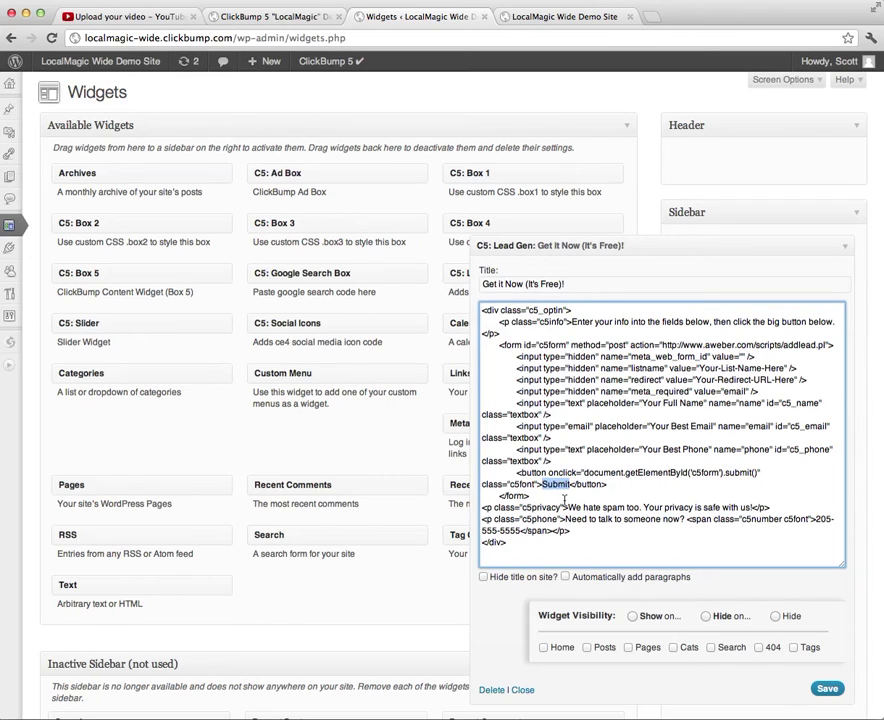
type("Dow")
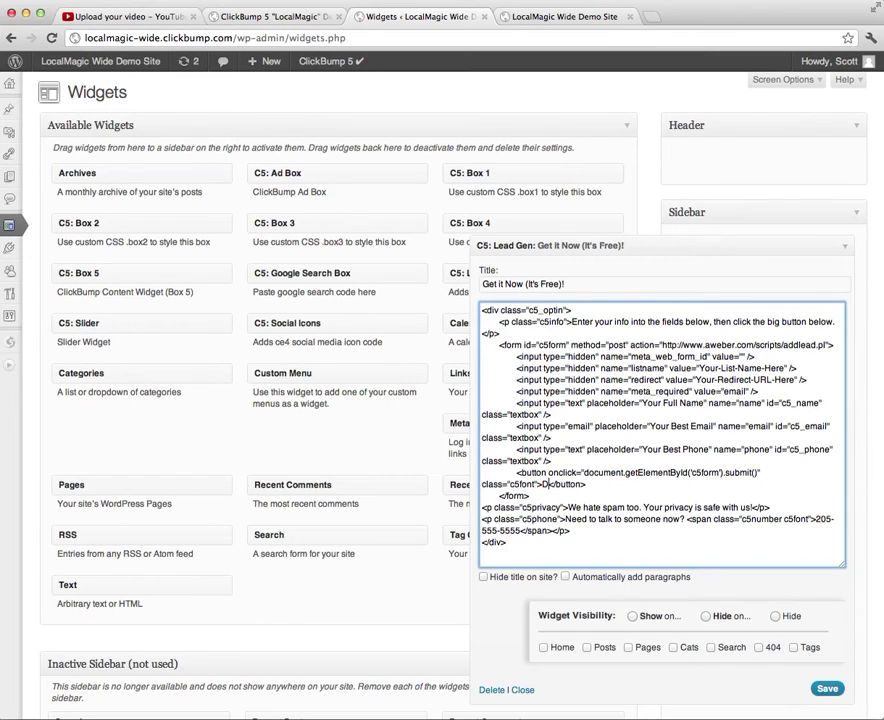
type("nload Now")
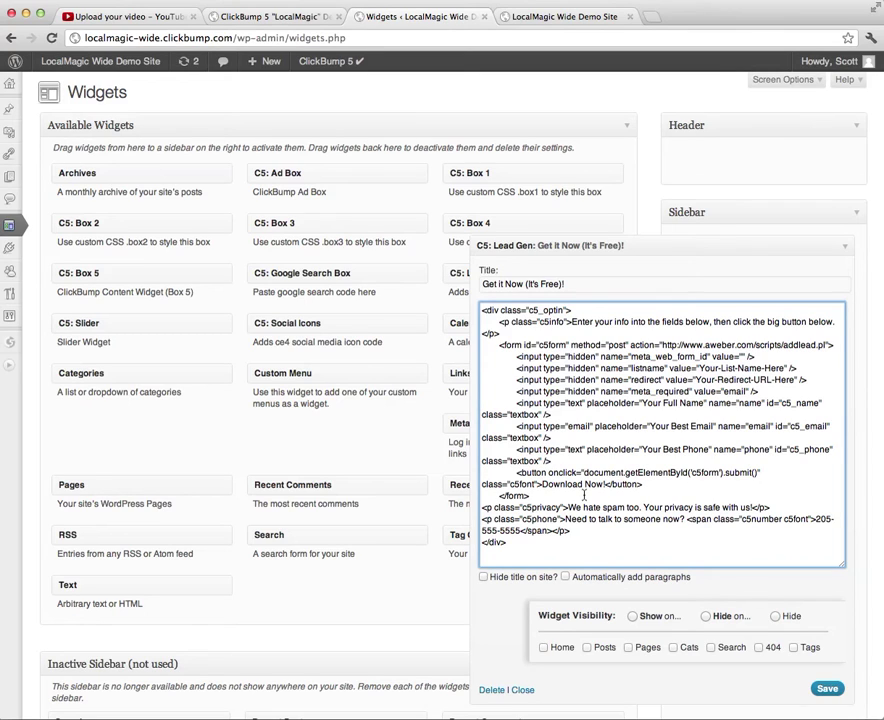
type("!")
- Move the c5phone paragraph from the end of the Lead Gen code to directly after the opening c5_optin div
left_click_drag(482, 520, 571, 531)
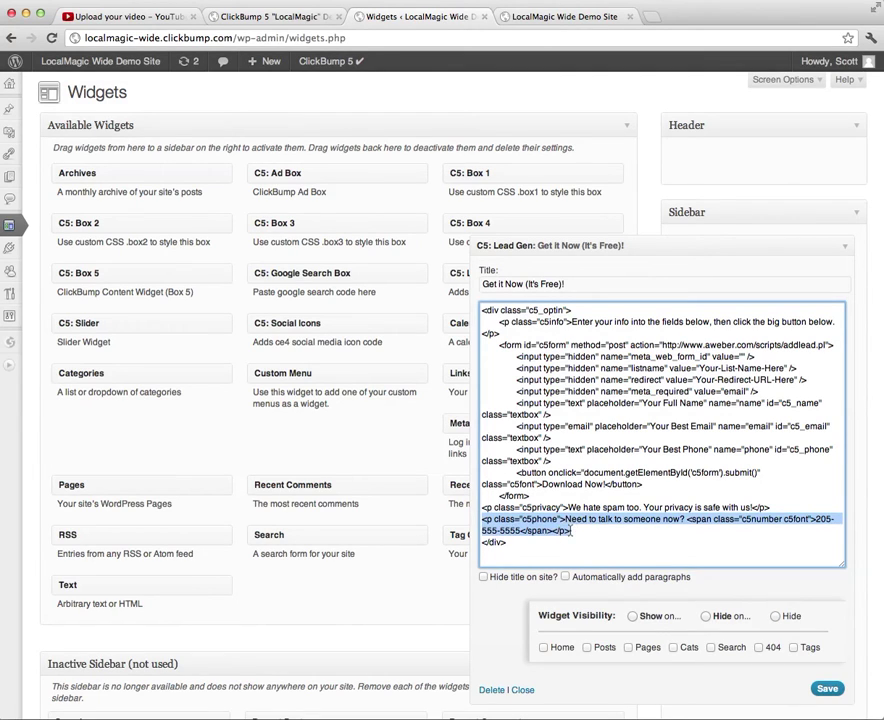
right_click(575, 525)
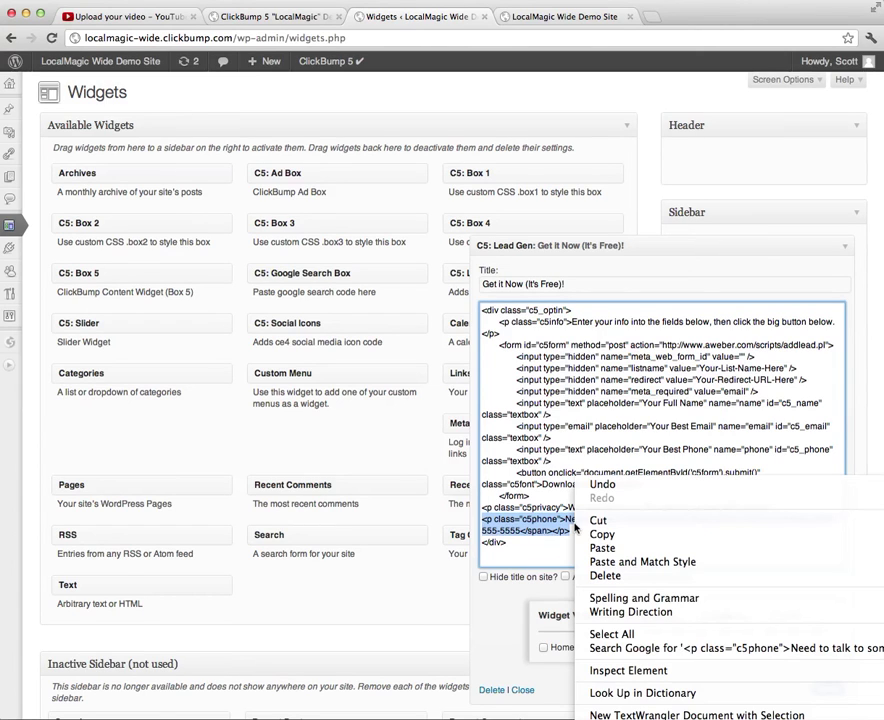
left_click(598, 520)
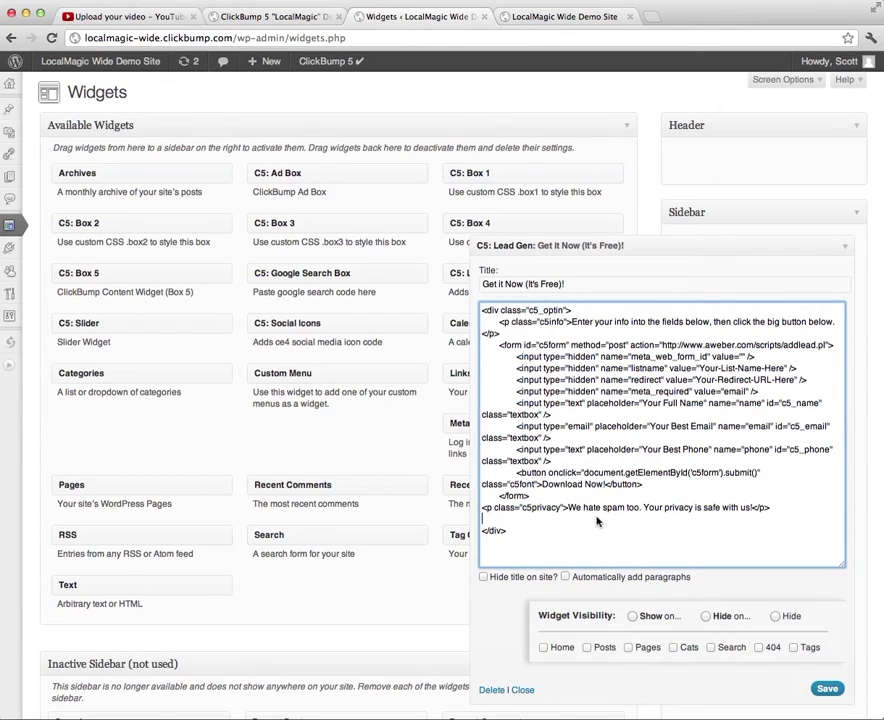
key("BackSpace")
left_click(589, 315)
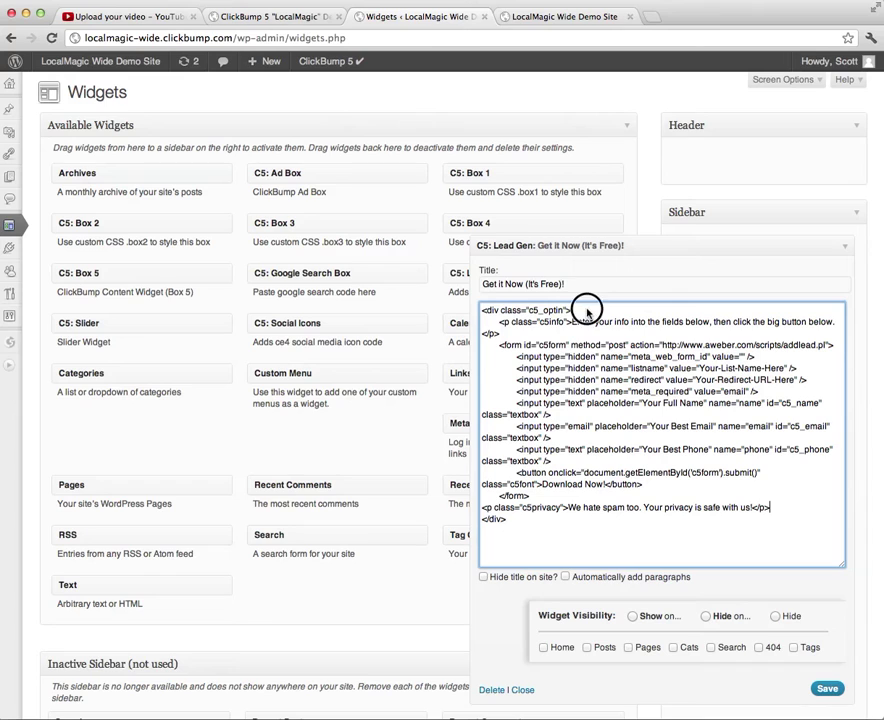
key("Return")
key("super+v")
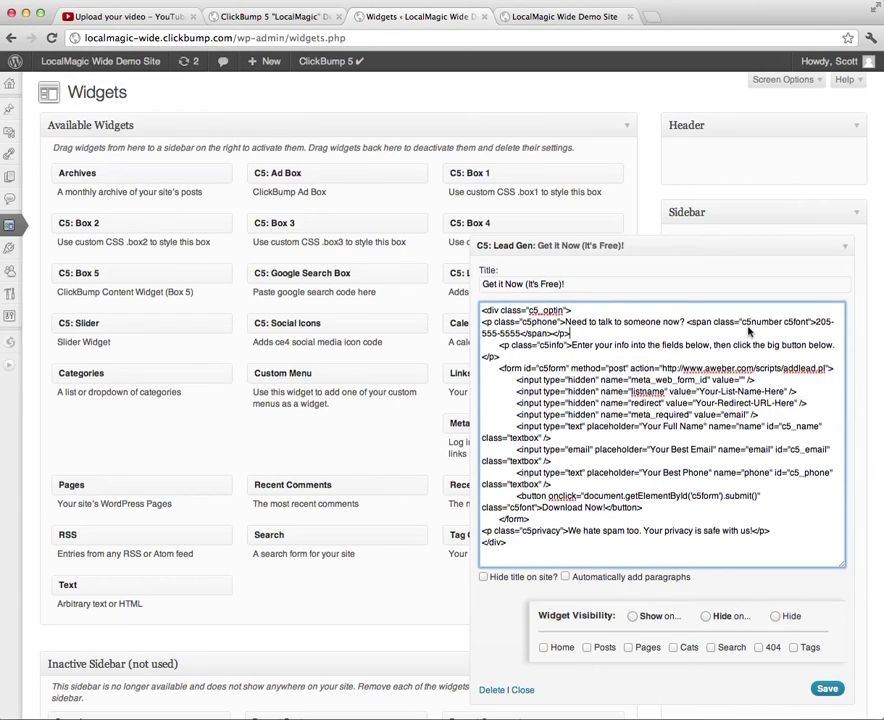
- Change the area code of the phone number in the Lead Gen code to 888 and save the widget
left_click_drag(815, 324, 830, 326)
type("888")
scroll(635, 400, "down", 2)
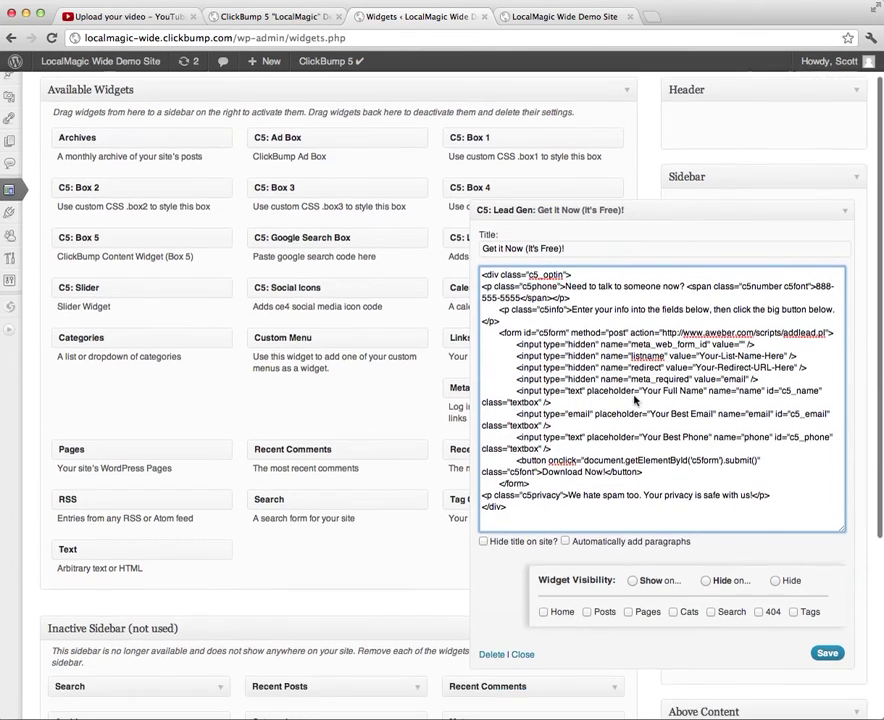
scroll(635, 400, "down", 1)
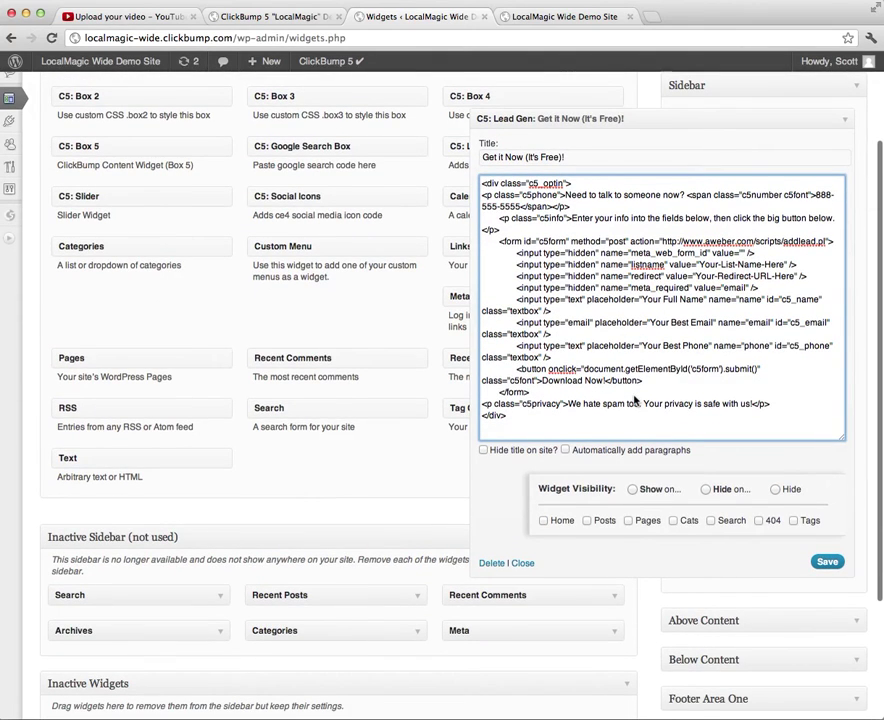
scroll(634, 400, "down", 1)
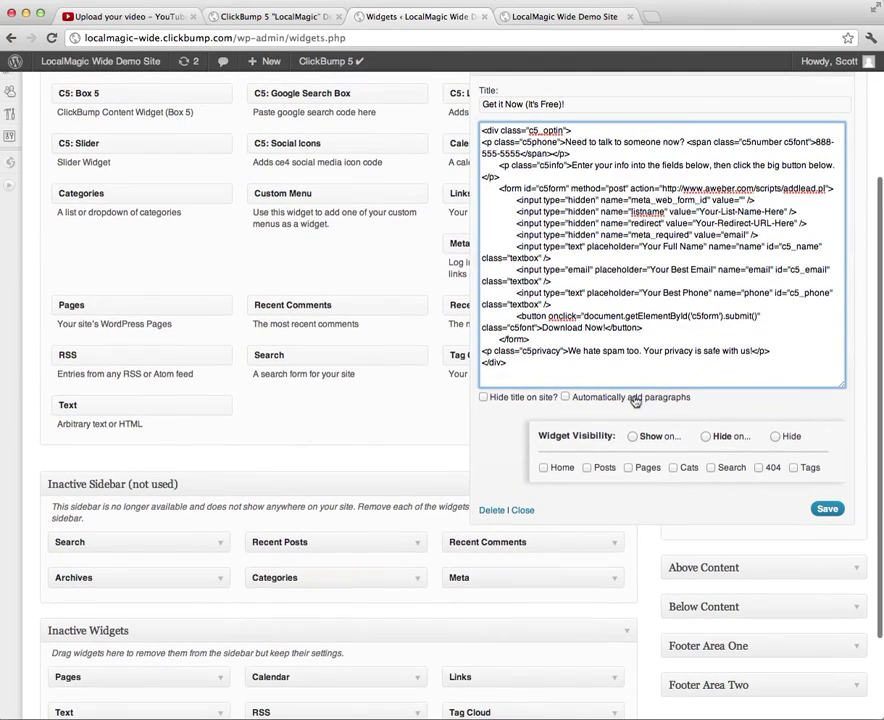
left_click(826, 510)
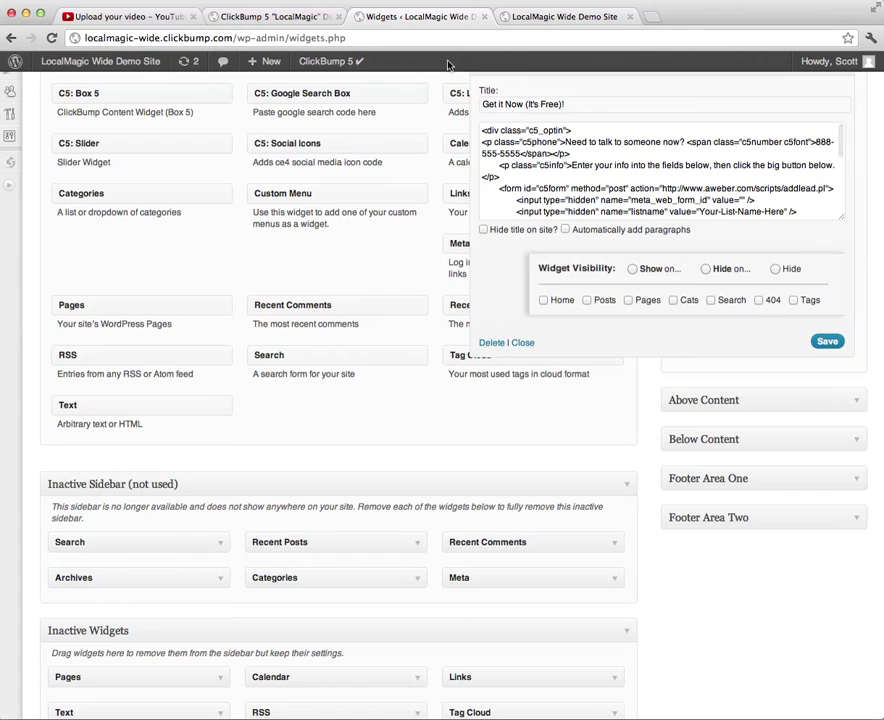
- Reload the demo site's home page and check the opt-in form's phone line and button text
left_click(536, 18)
key("super+r")
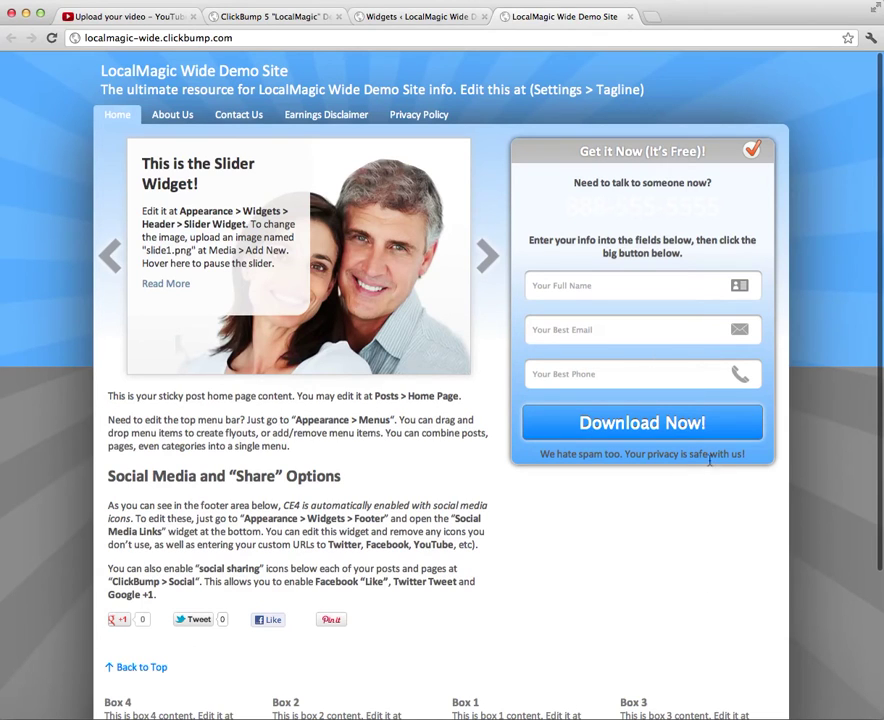
- Add the alt class to the c5phone paragraph in the Lead Gen widget code and save the widget
left_click_drag(716, 208, 562, 211)
left_click(598, 233)
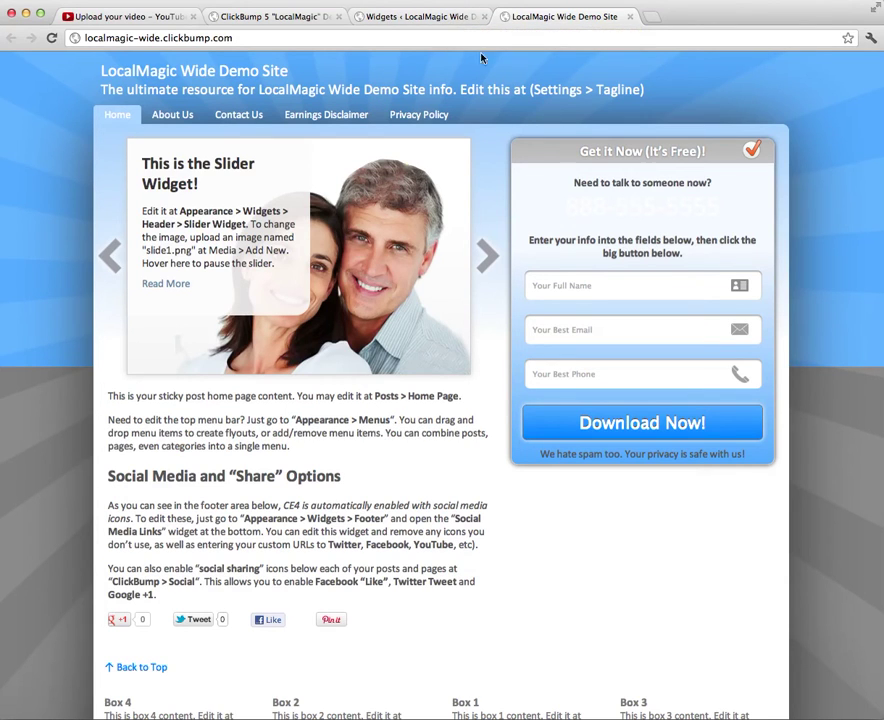
left_click(452, 19)
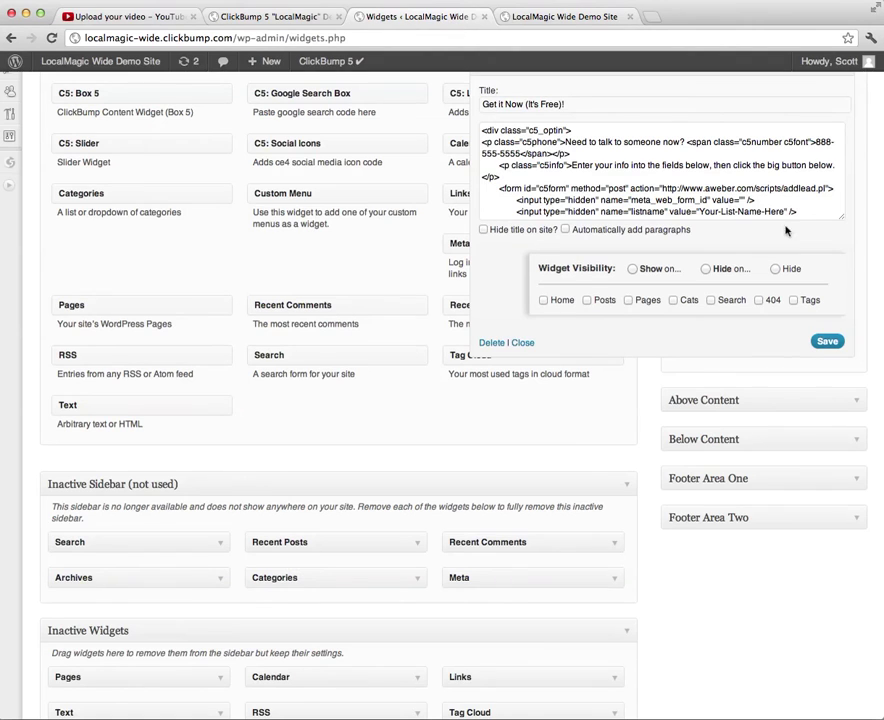
left_click_drag(842, 216, 856, 390)
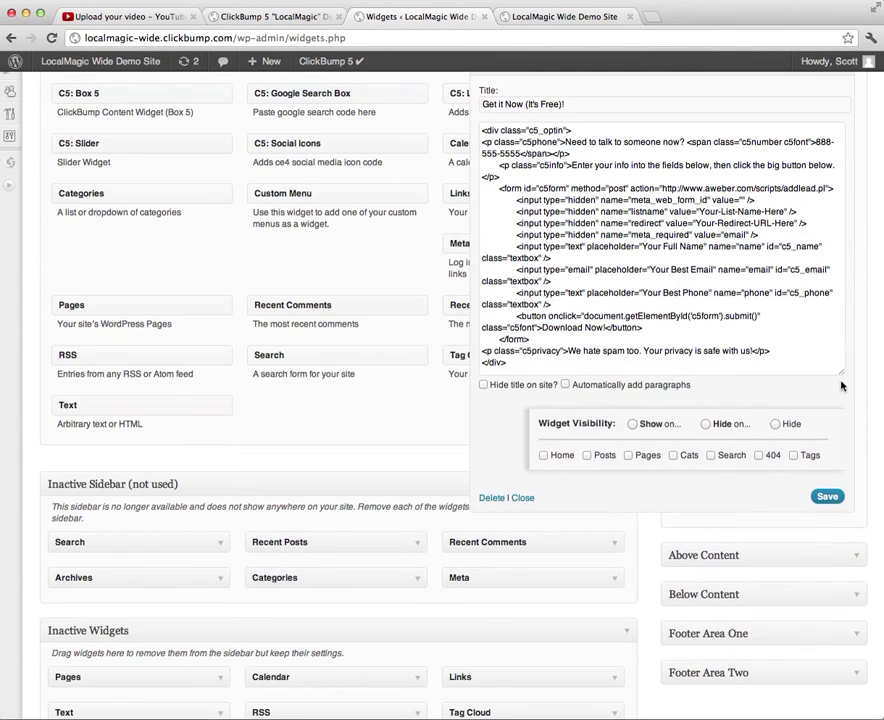
left_click(558, 142)
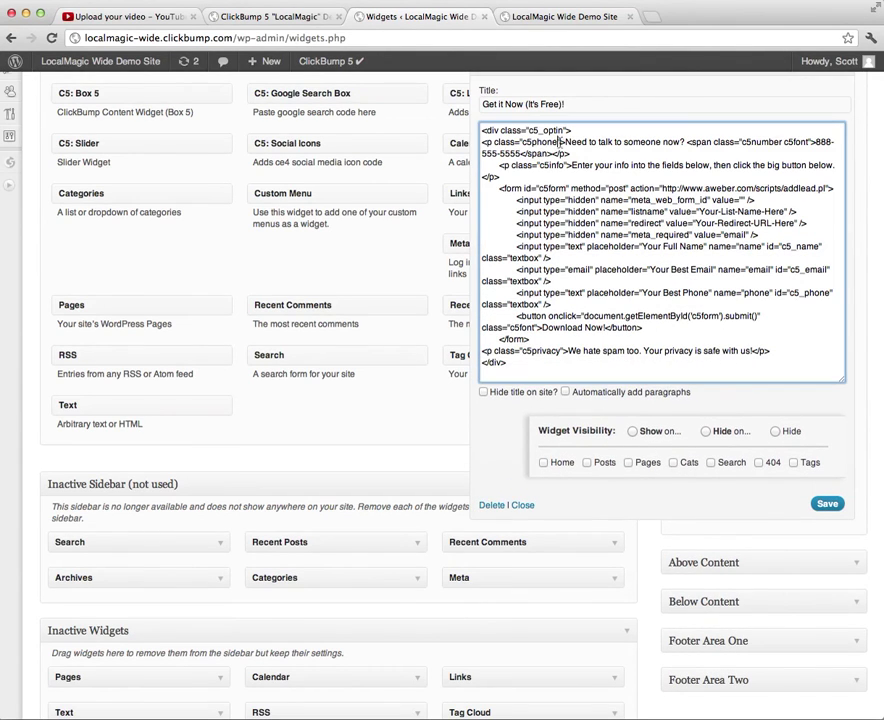
type("alt")
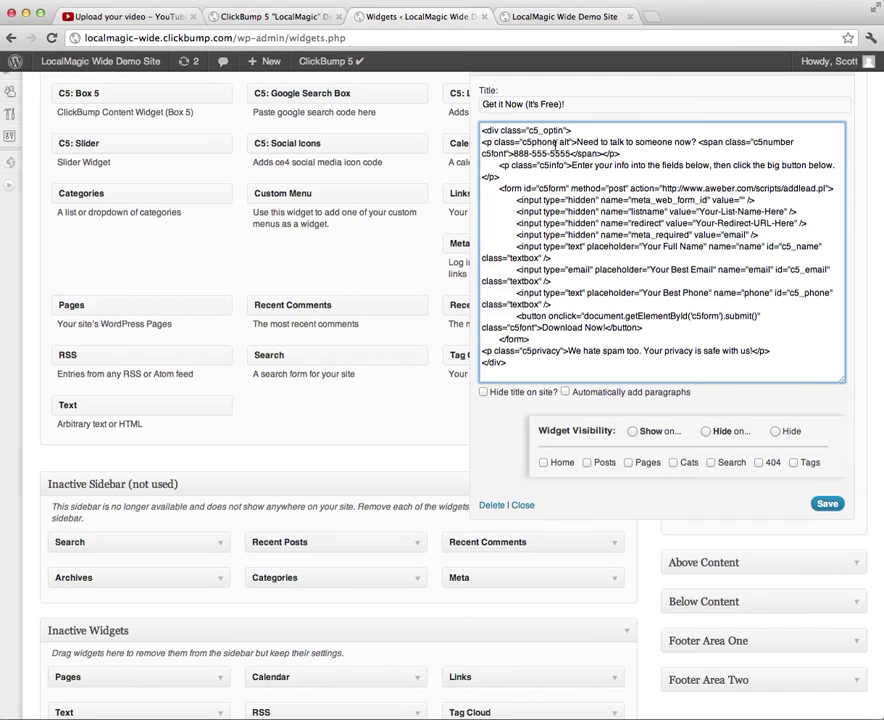
key("BackSpace")
key("BackSpace")
key("BackSpace")
key("BackSpace")
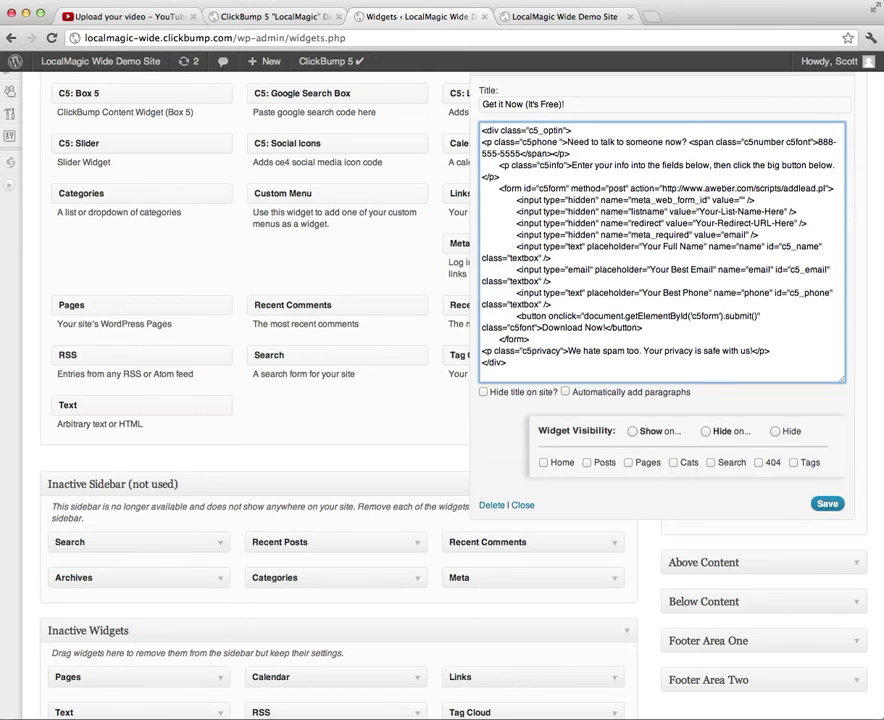
type("alt")
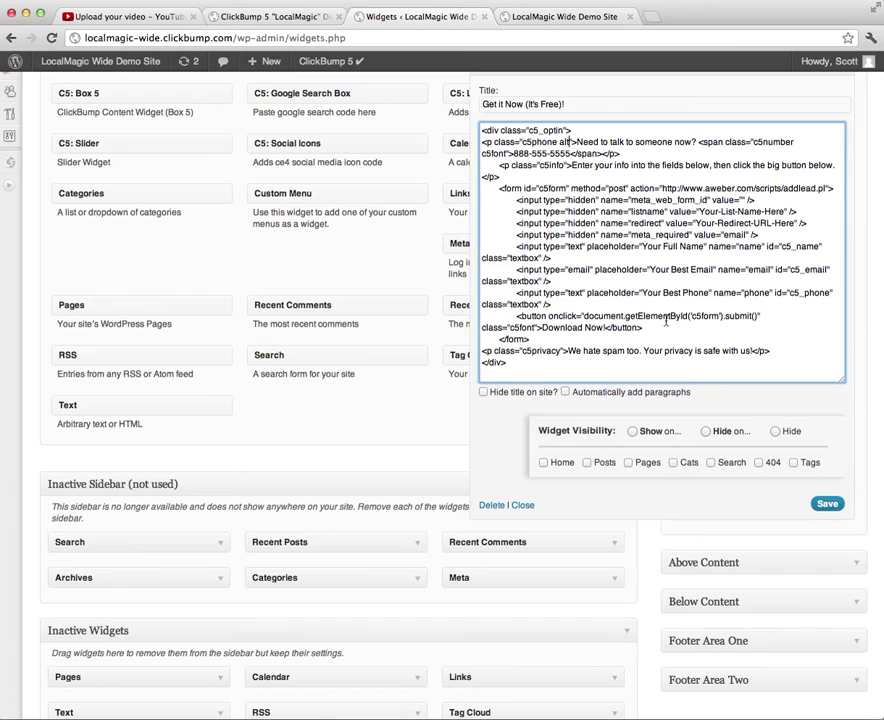
left_click(831, 505)
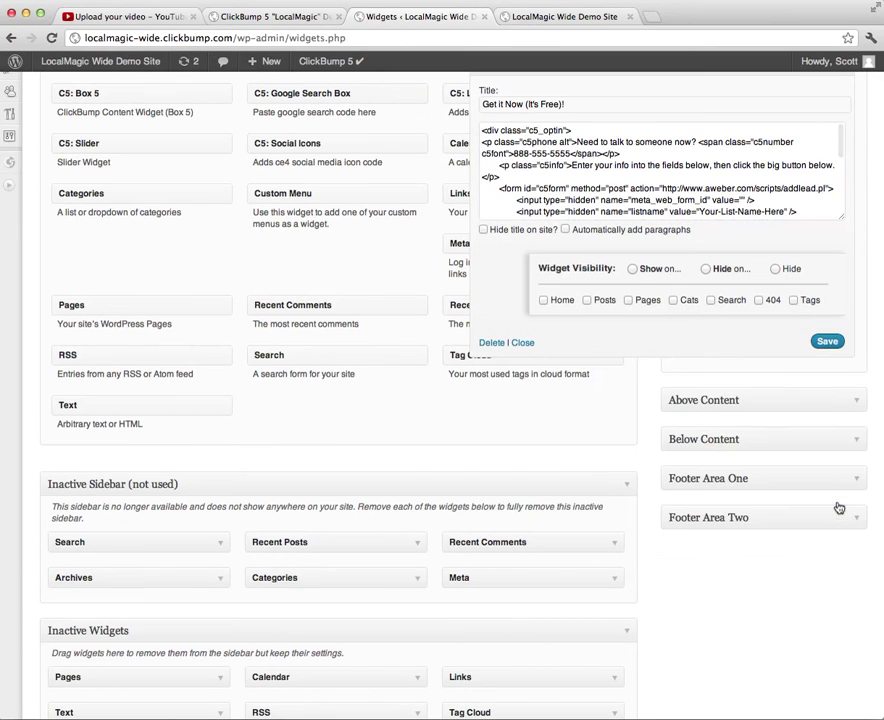
- Reload the demo site's home page and check the opt-in form's phone number colour and its name, email and phone fields
left_click(565, 16)
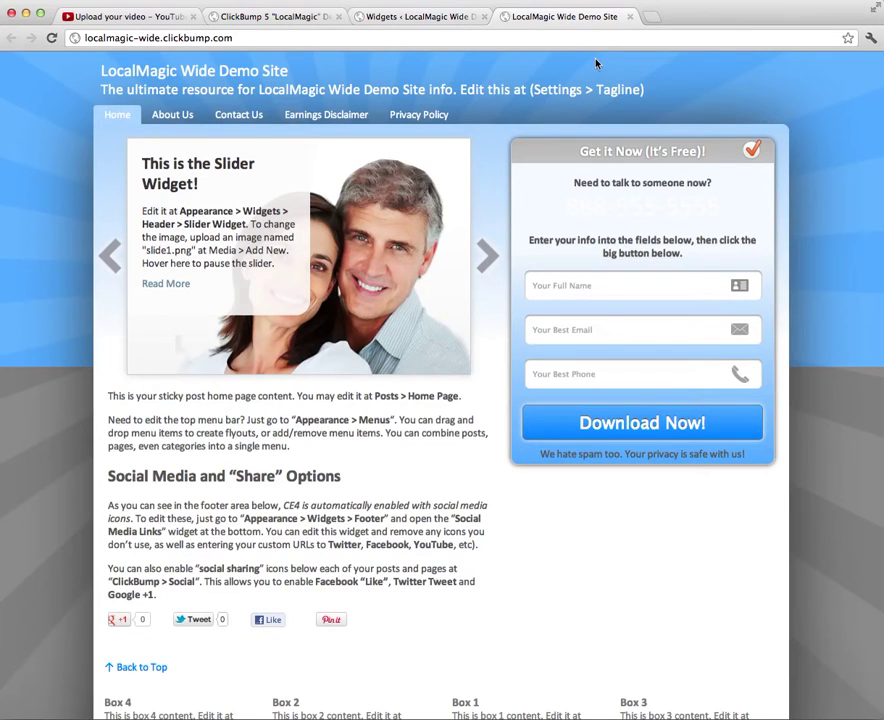
key("super+r")
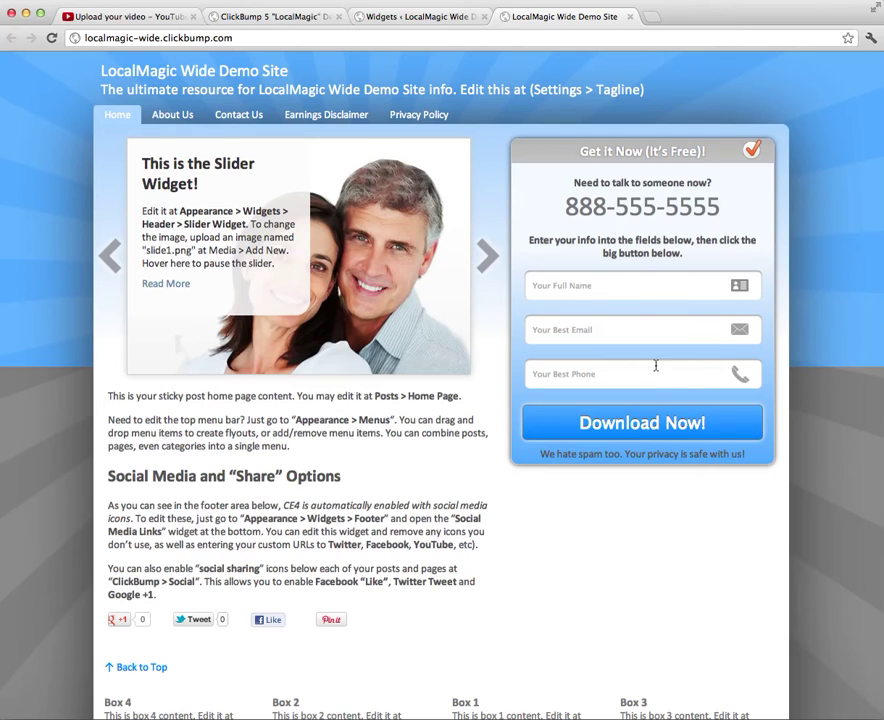
left_click(596, 375)
left_click(608, 289)
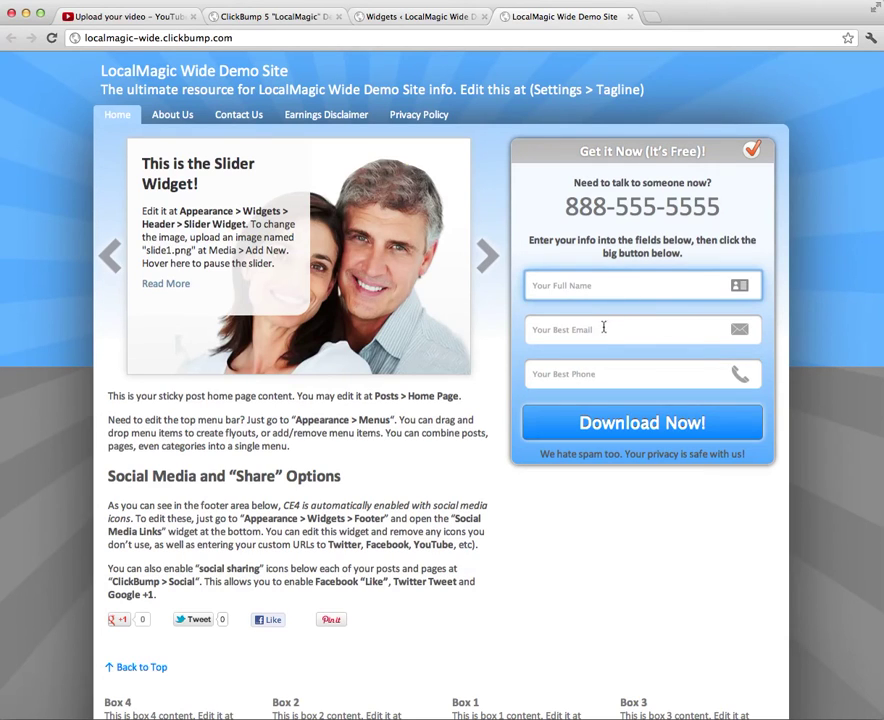
left_click(603, 330)
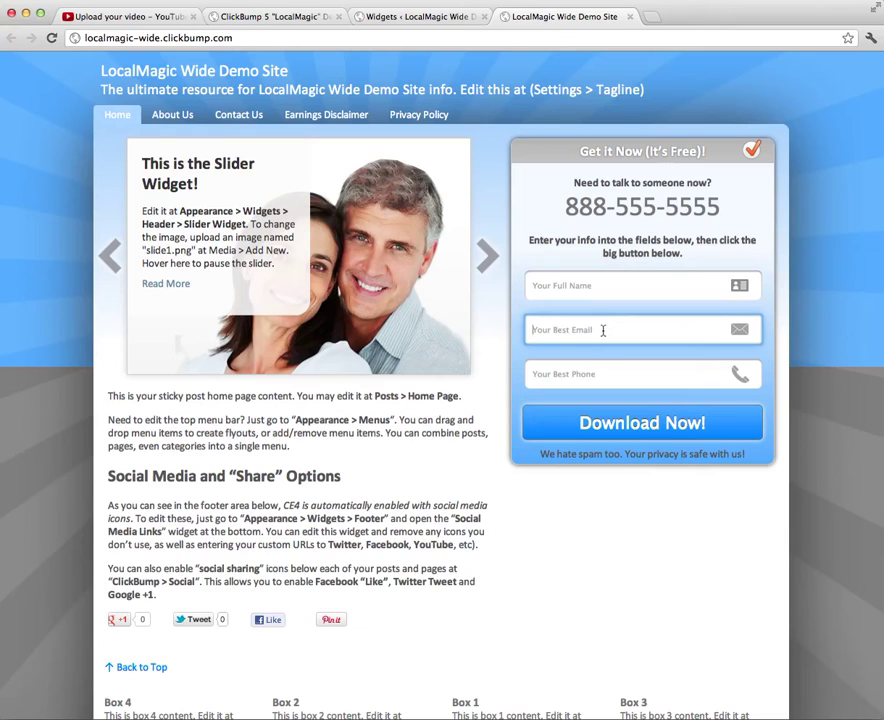
left_click(598, 285)
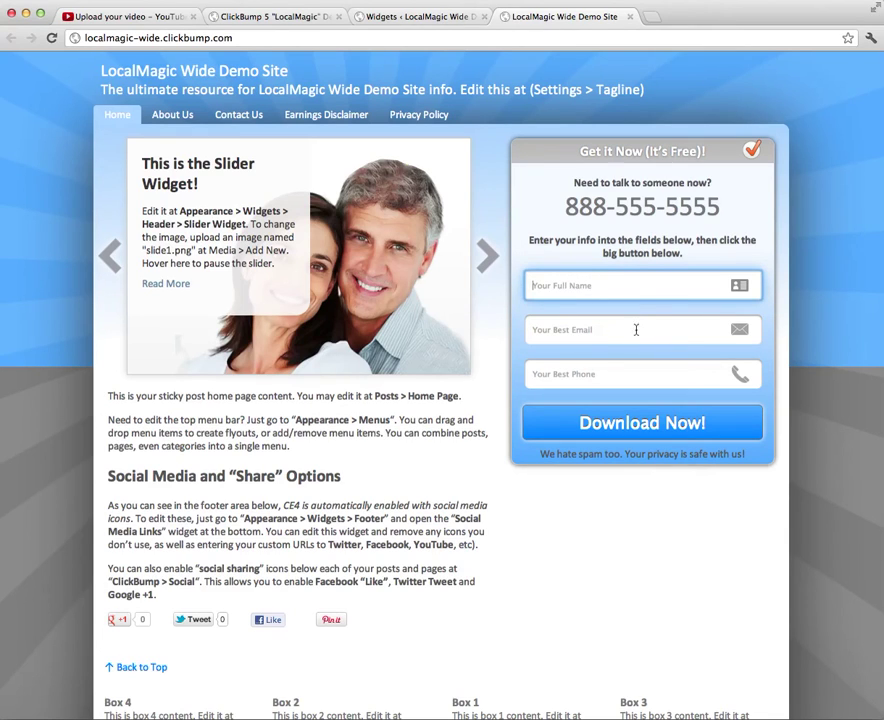
- Cut the "Your Best Phone" input line from the Lead Gen widget code
left_click(430, 22)
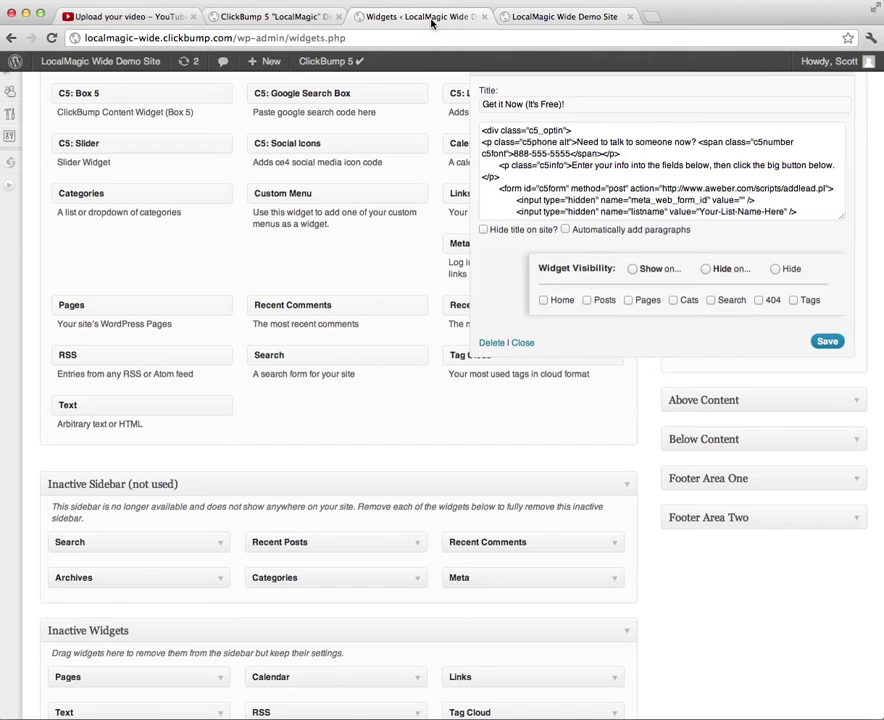
left_click_drag(840, 215, 840, 438)
left_click(655, 198)
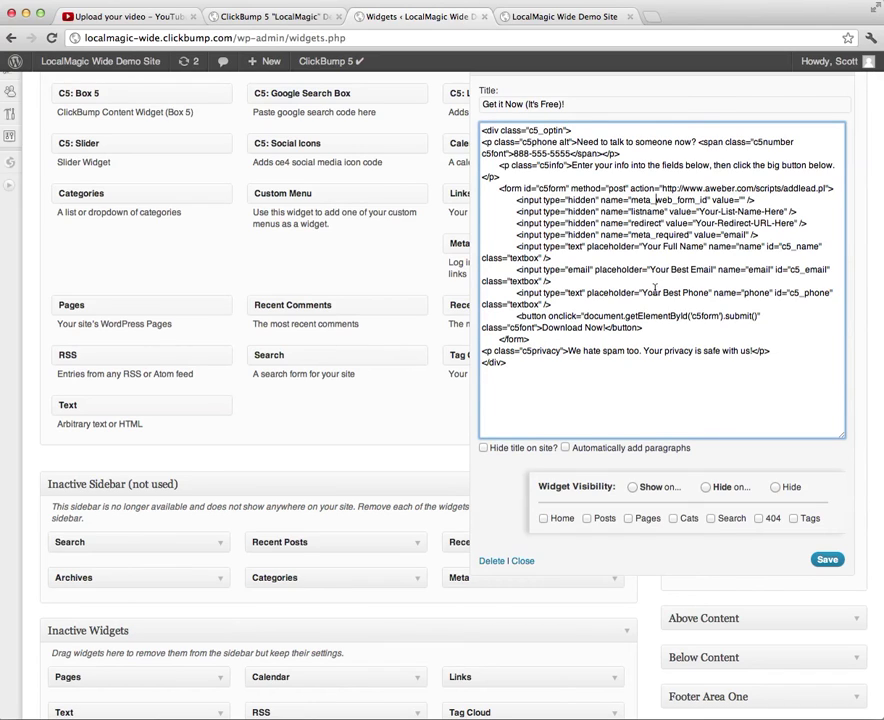
triple_click(562, 295)
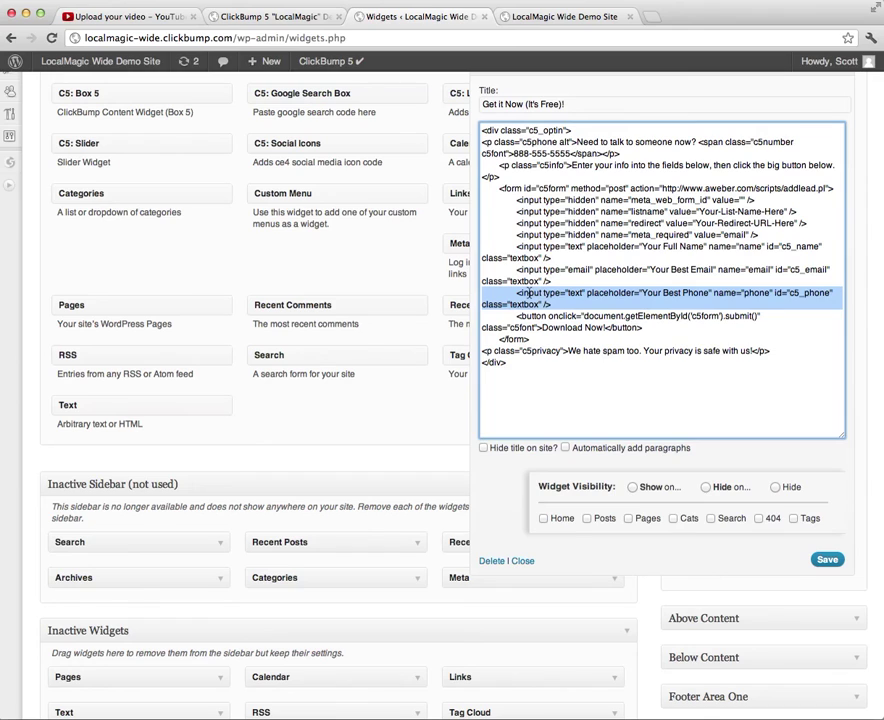
right_click(529, 292)
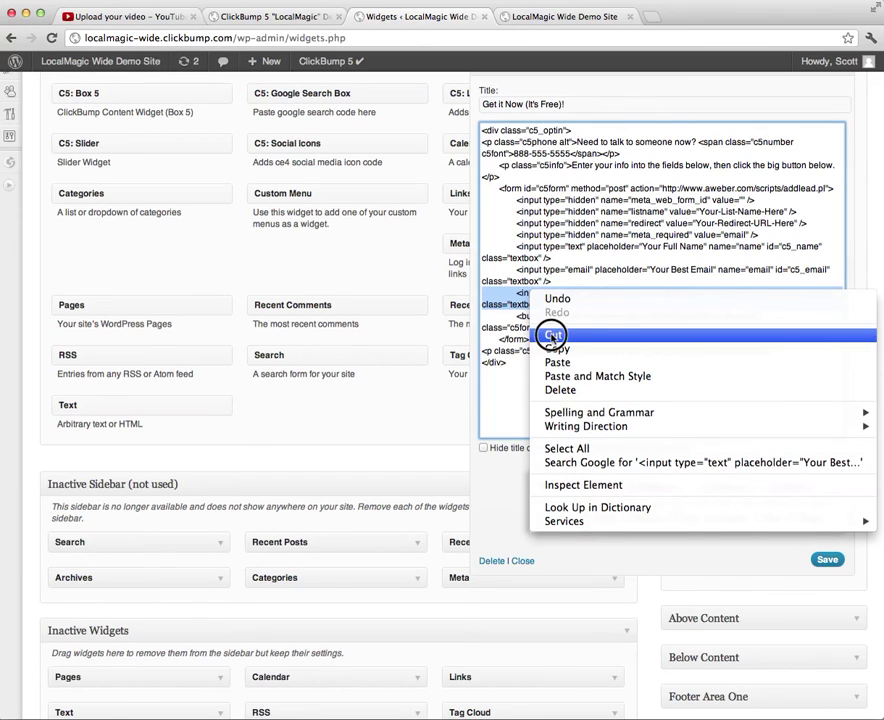
left_click(553, 335)
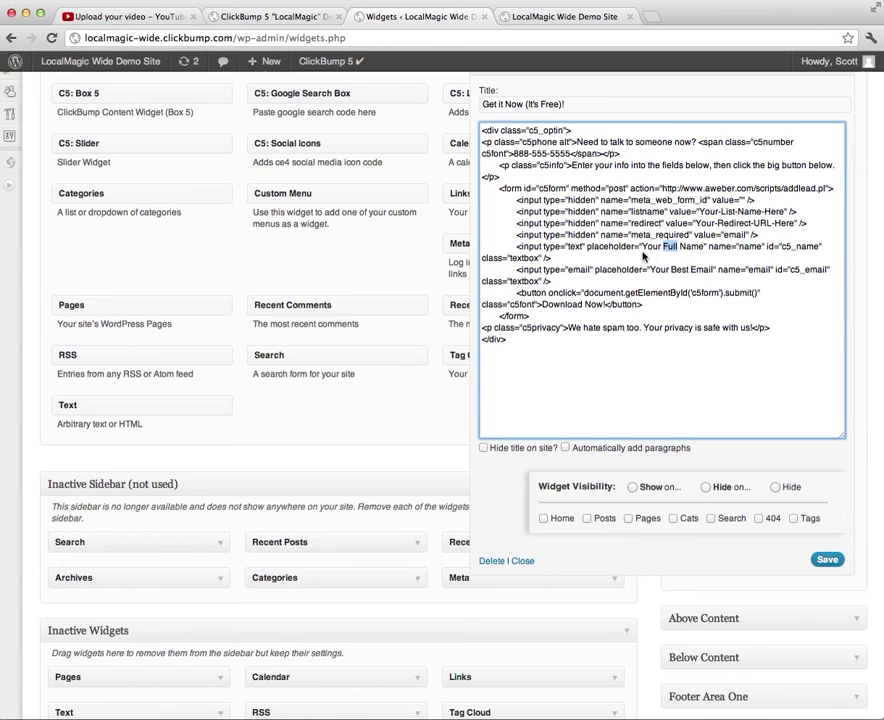
- Change the name field's placeholder in the Lead Gen code to "Your Name" and save the widget
left_click(590, 252)
left_click_drag(590, 252, 708, 252)
left_click(670, 248)
key("BackSpace")
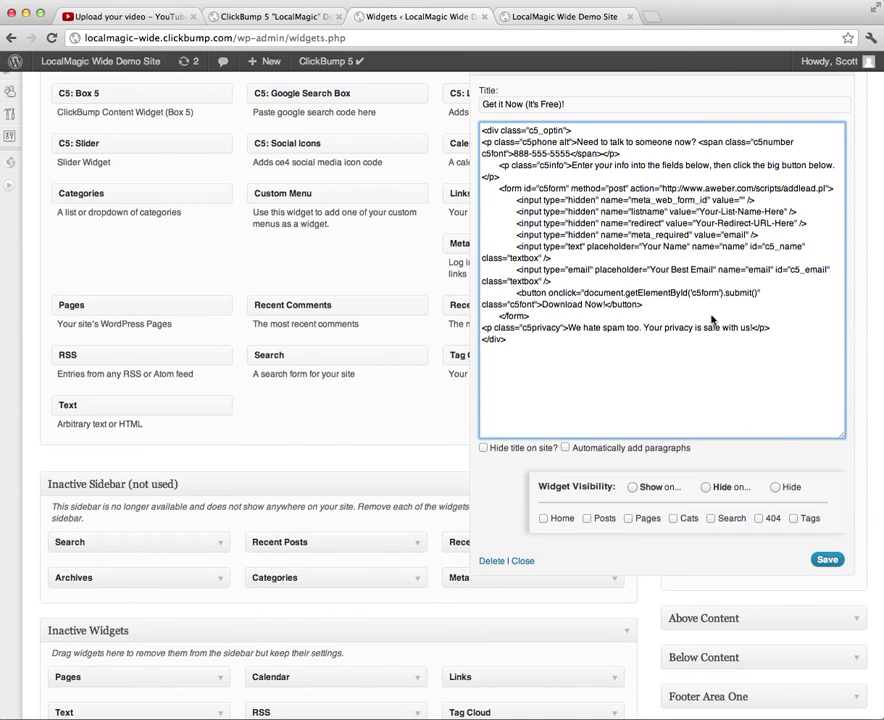
left_click(827, 559)
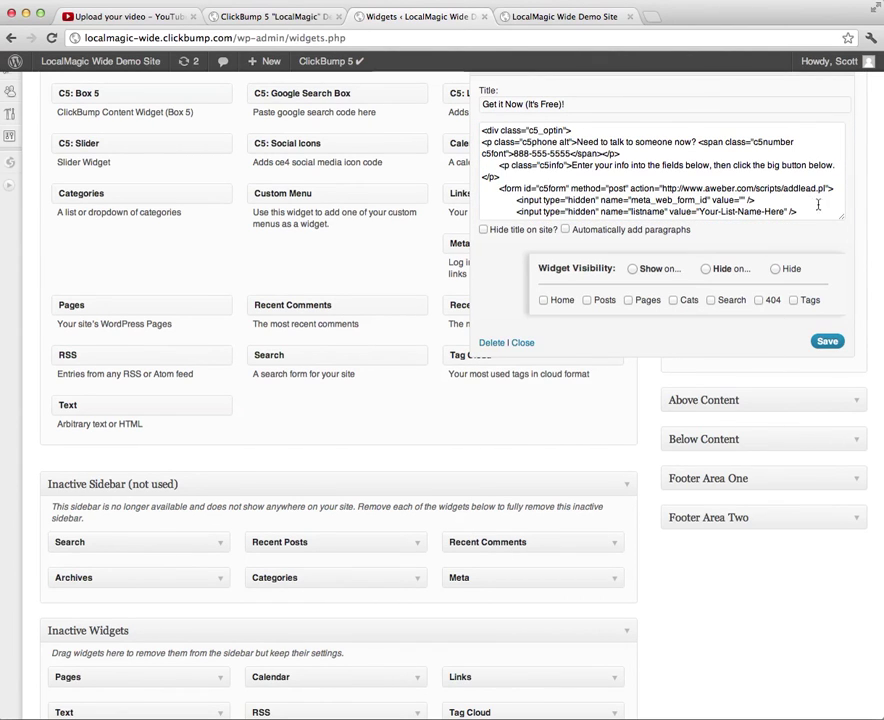
- Add a paragraph reading "Thanks!" below the c5privacy line in the Lead Gen code and save the widget
left_click_drag(851, 226, 834, 444)
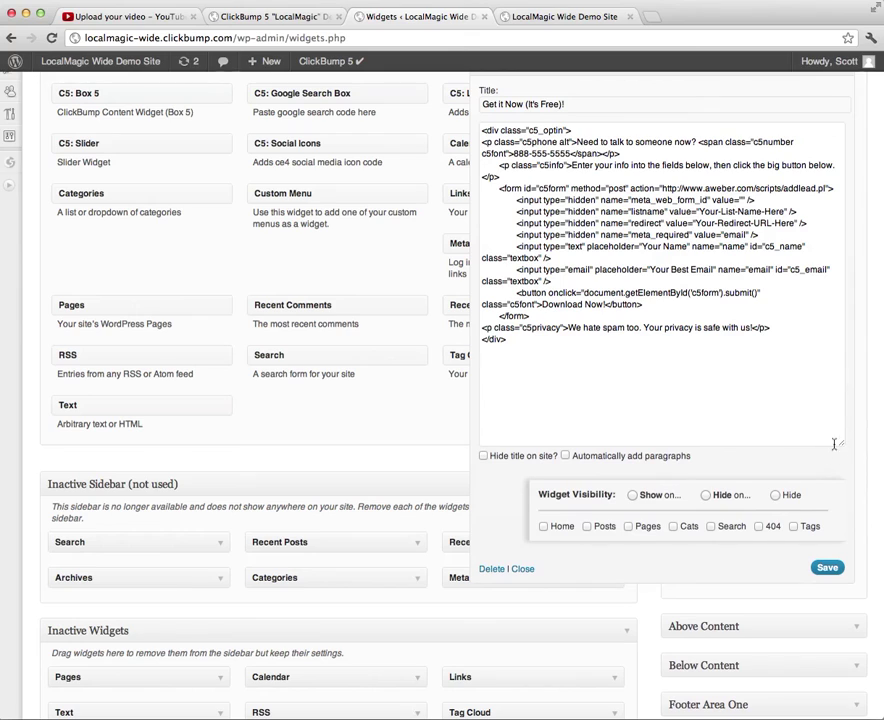
left_click(770, 327)
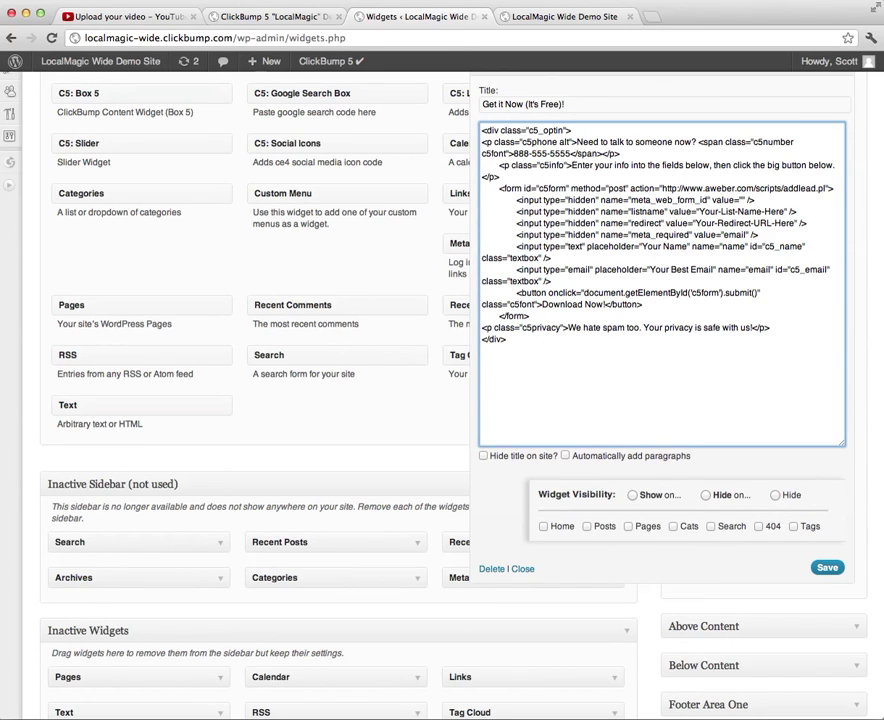
key("Return")
left_click(826, 567)
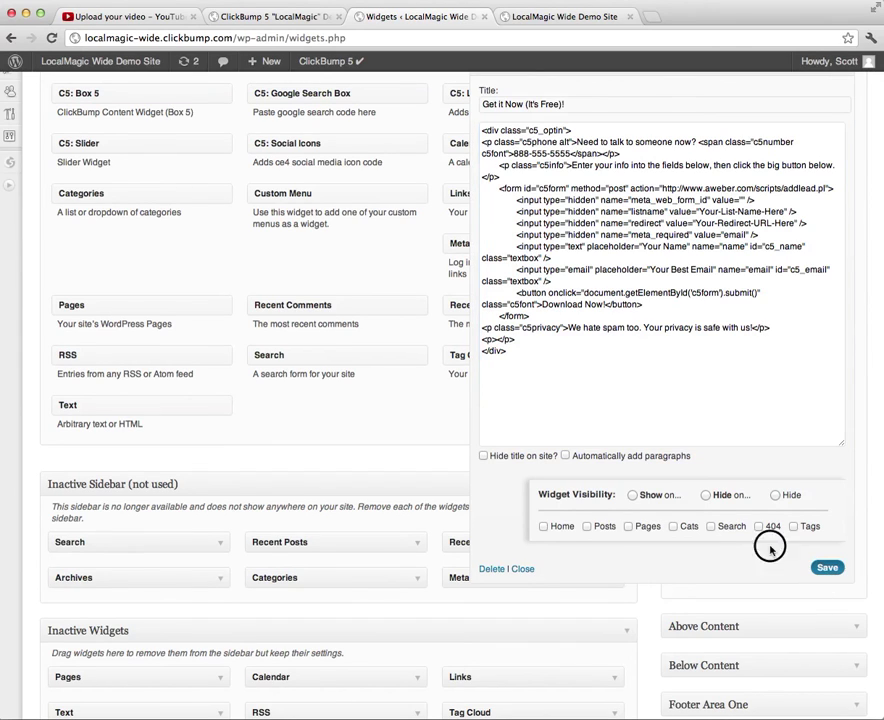
left_click(504, 340)
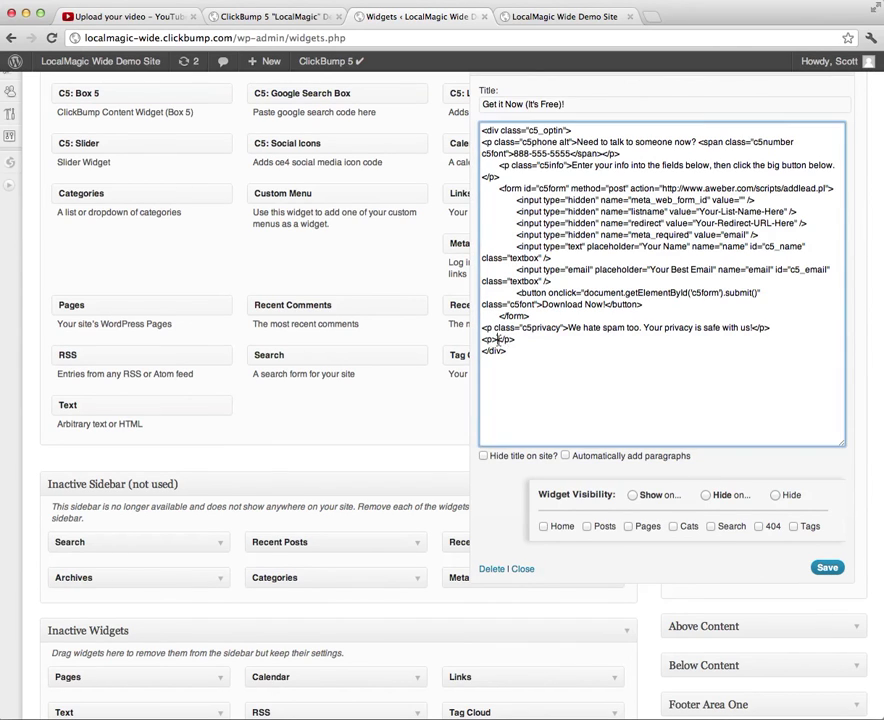
type("Thanks!")
left_click(827, 568)
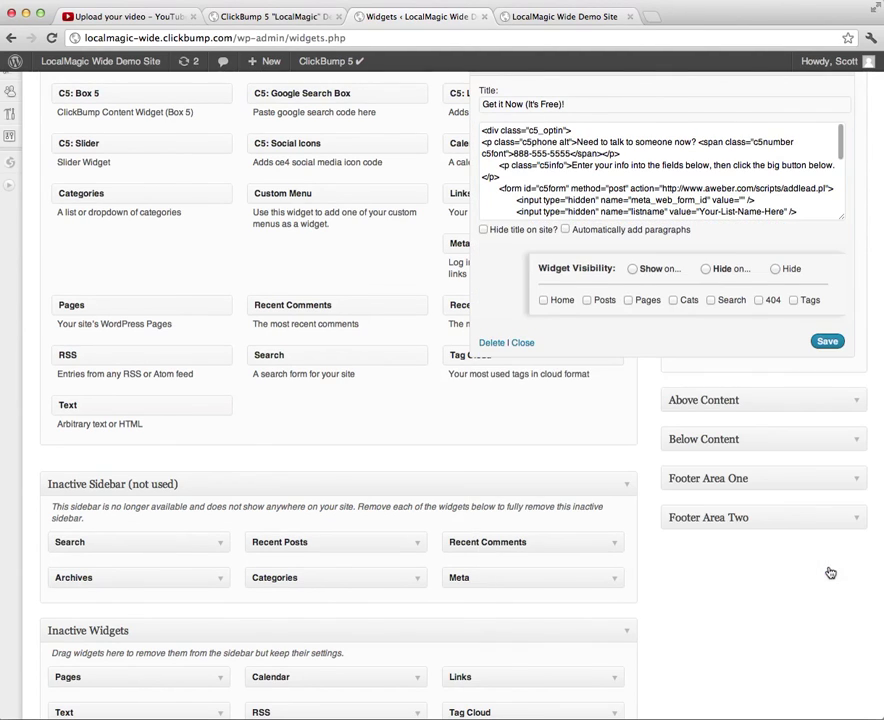
- Reload the demo site's home page and check the opt-in form's remaining fields and closing text
left_click(527, 18)
key("super+r")
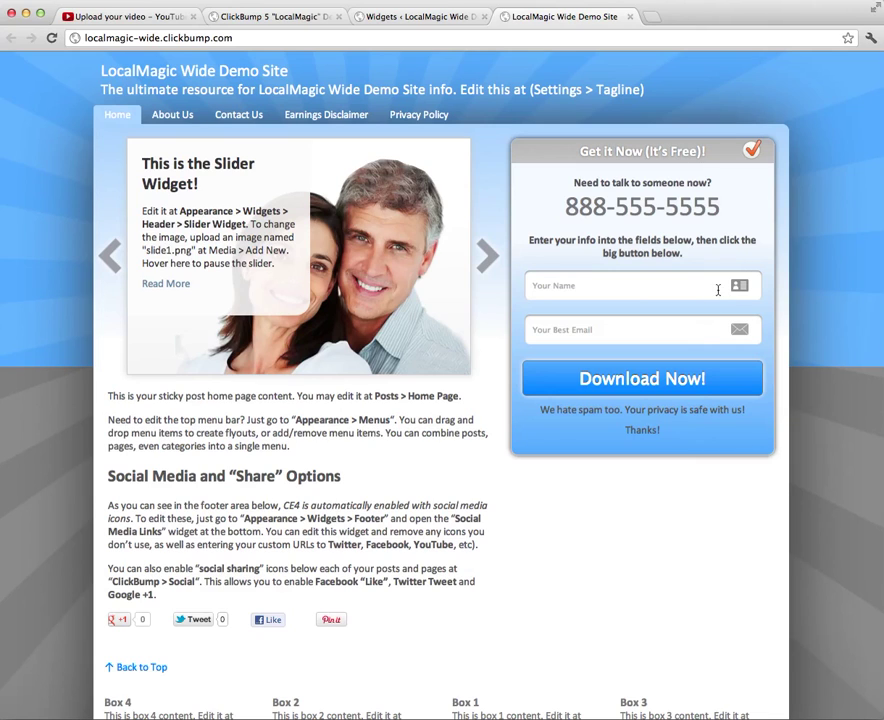
left_click(623, 286)
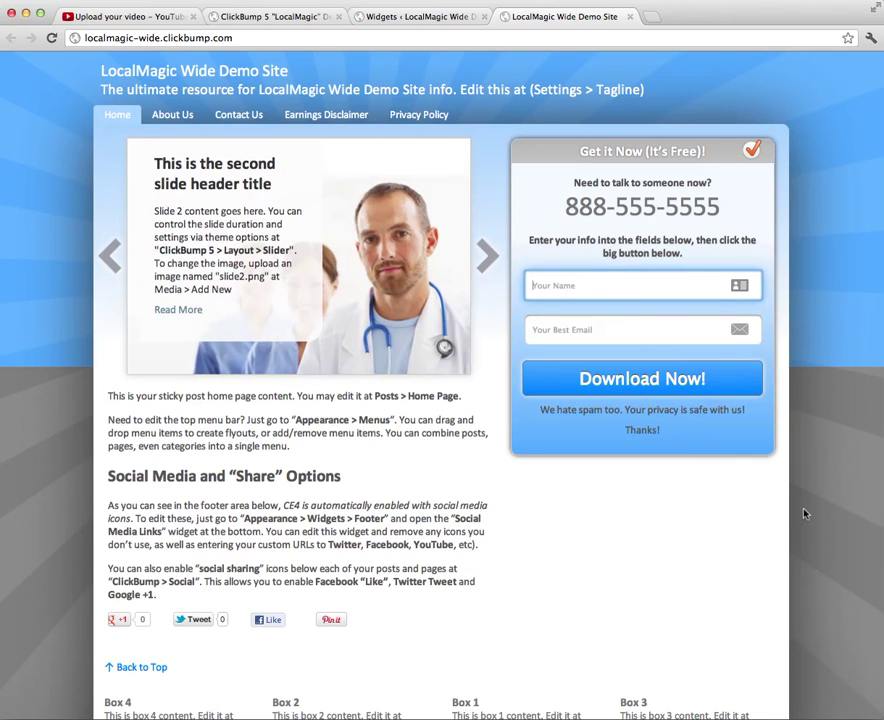
left_click(681, 432)
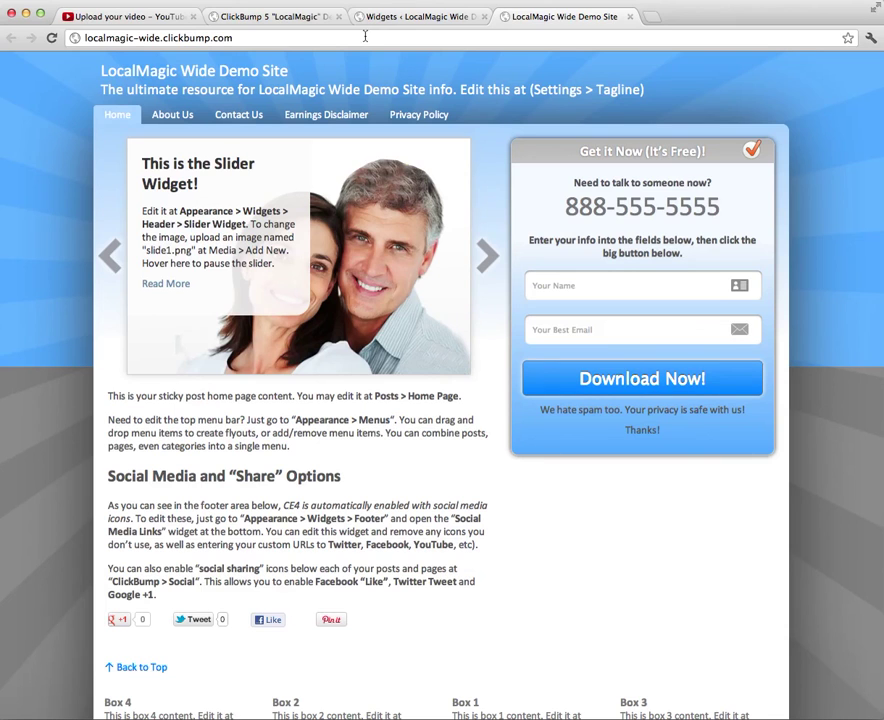
- Collapse the existing Lead Gen widget, add a second C5: Lead Gen widget above it in the Sidebar, and enlarge its code box
left_click(400, 16)
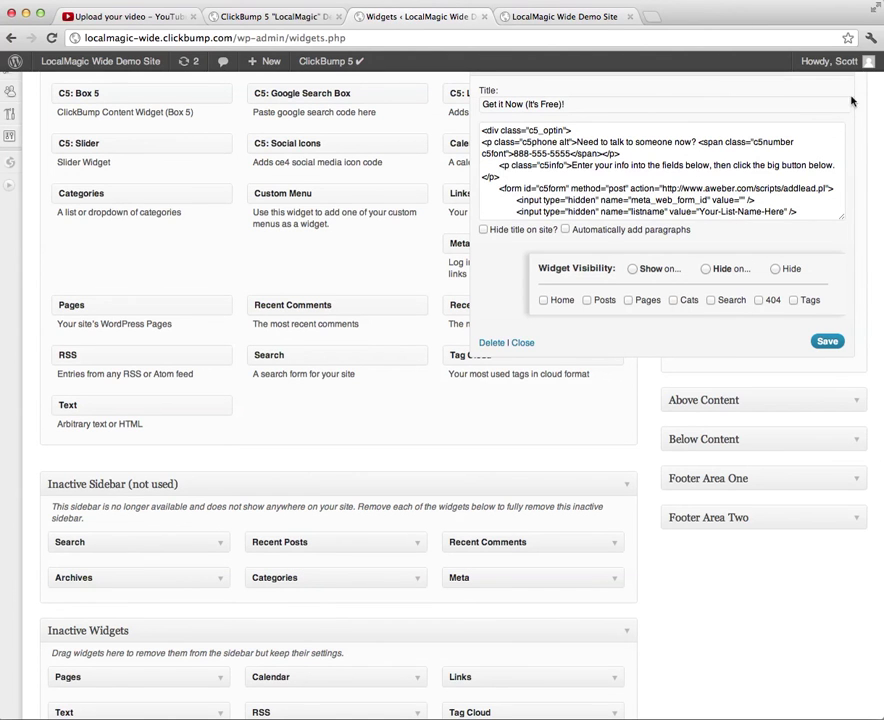
scroll(786, 430, "up", 2)
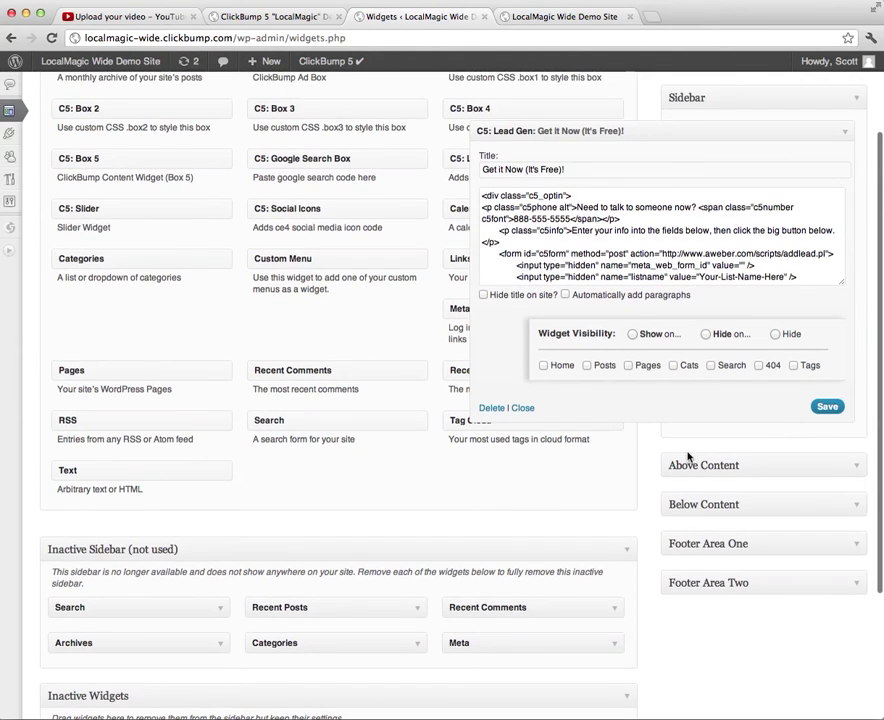
left_click(846, 134)
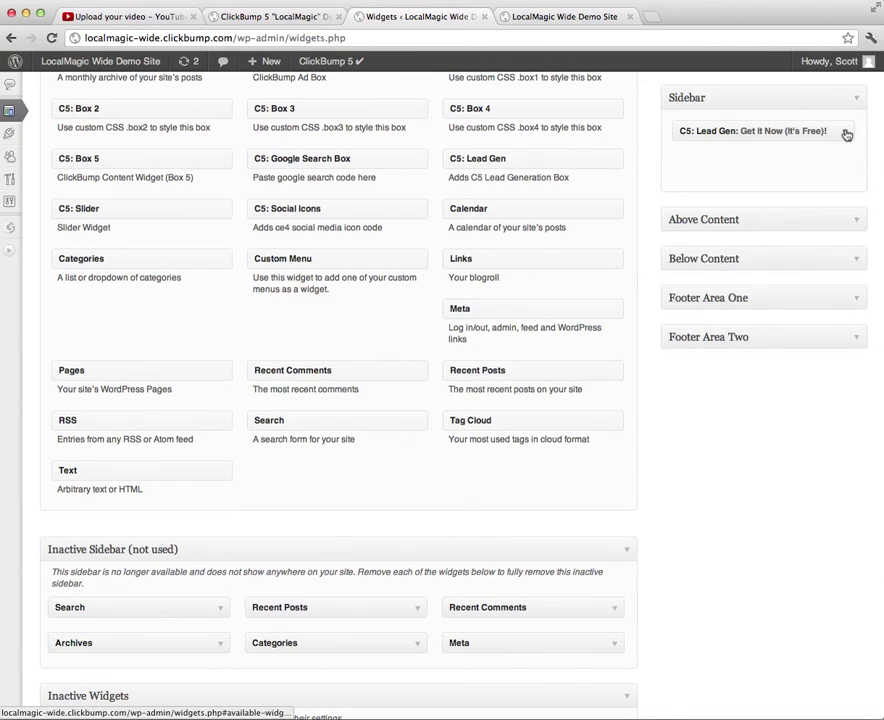
left_click_drag(492, 158, 744, 128)
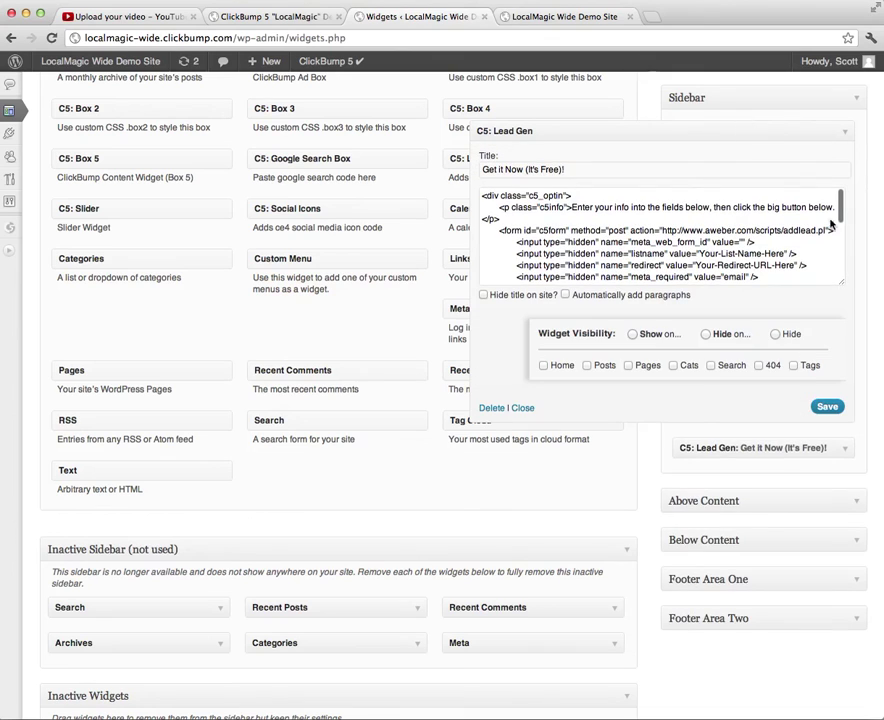
left_click_drag(845, 280, 831, 499)
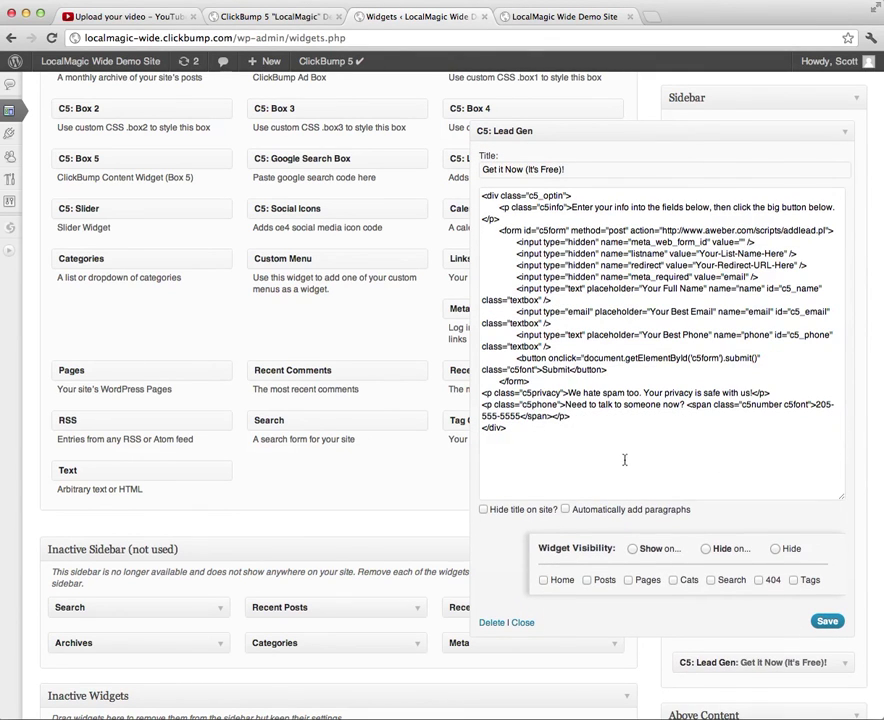